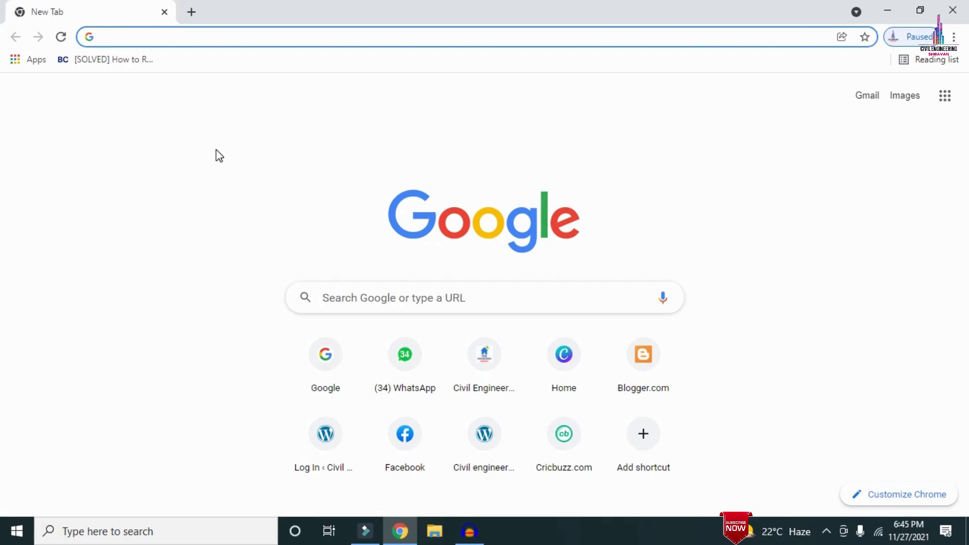
type("http://civilbasics123.com/")
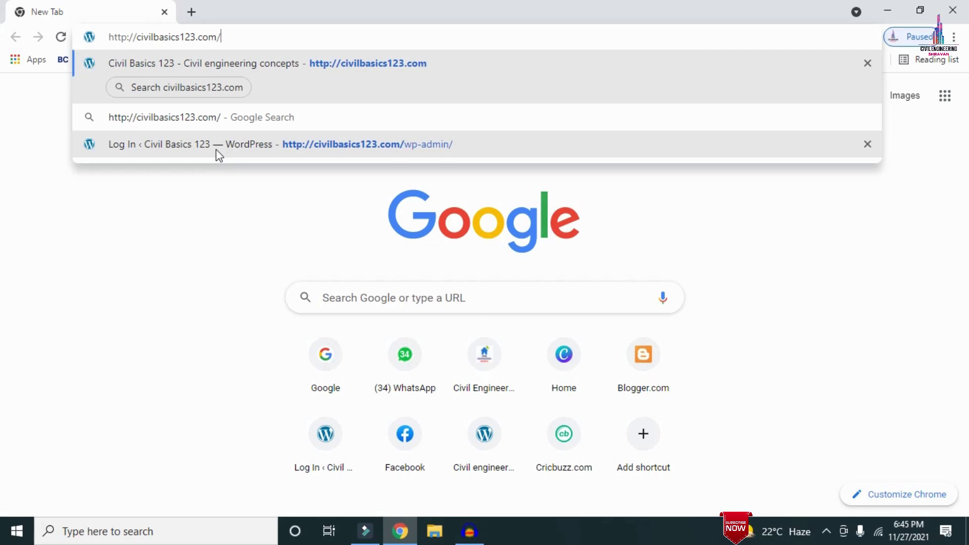
key("Return")
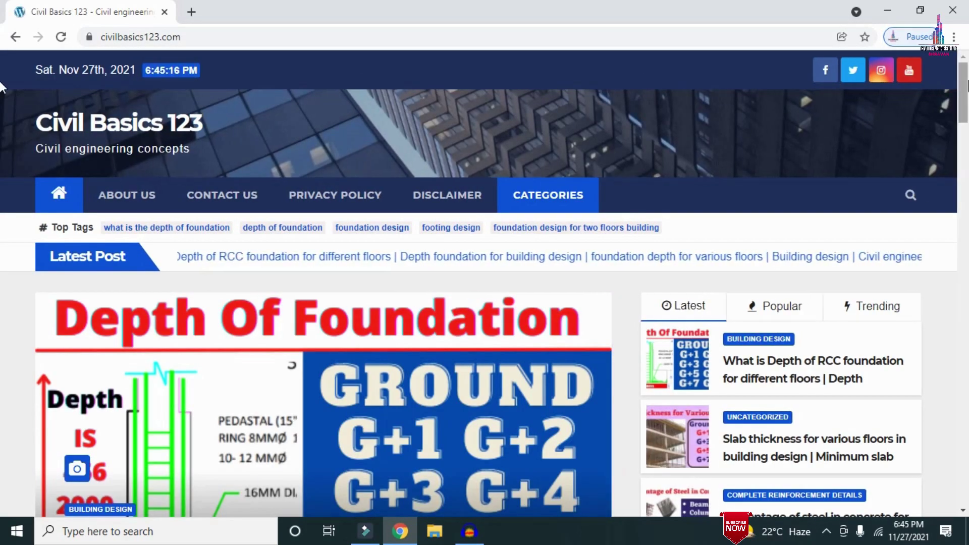
Scroll down through the Civil Basics 123 home page posts and back up.
scroll(1, 87, "down", 4)
scroll(2, 133, "down", 3)
scroll(2, 134, "down", 4)
scroll(2, 156, "up", 10)
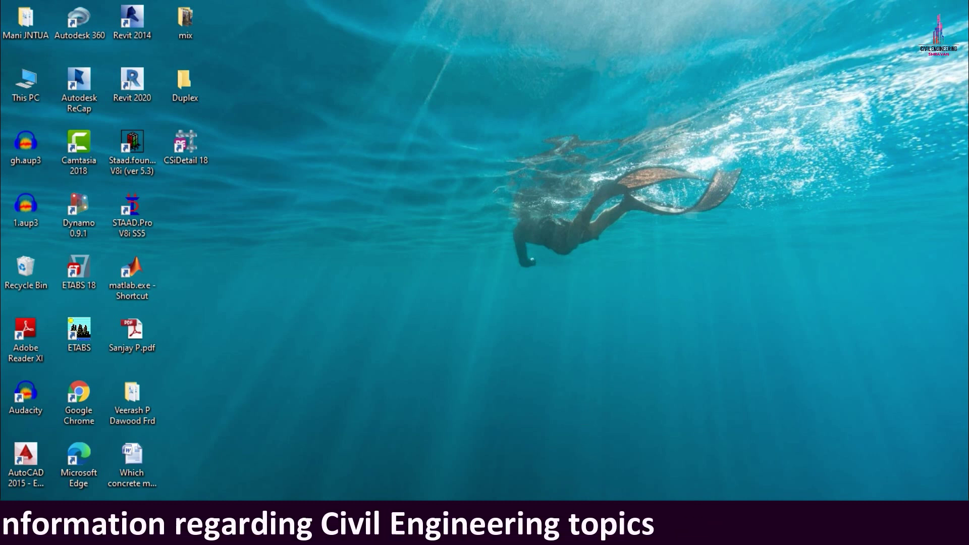
Open the duplex floor-plan PDF, enlarge the floor plans, then bring up the ETABS model.
double_click(131, 331)
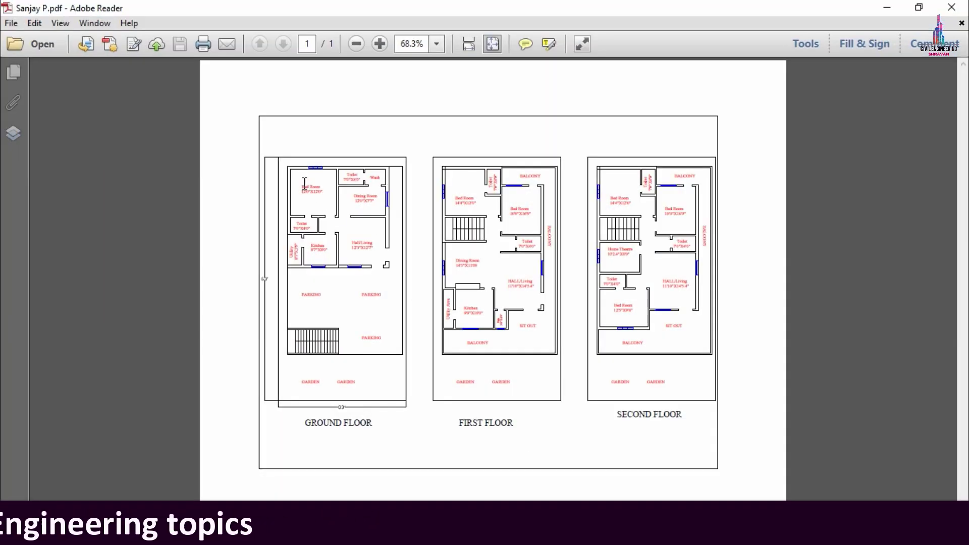
scroll(415, 95, "up", 1, "ctrl")
scroll(301, 358, "up", 4, "ctrl")
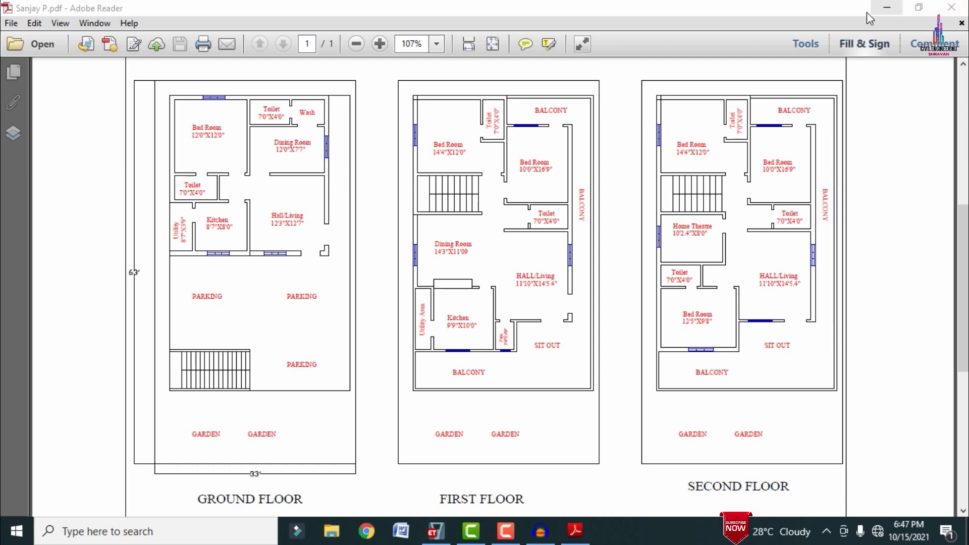
left_click(436, 538)
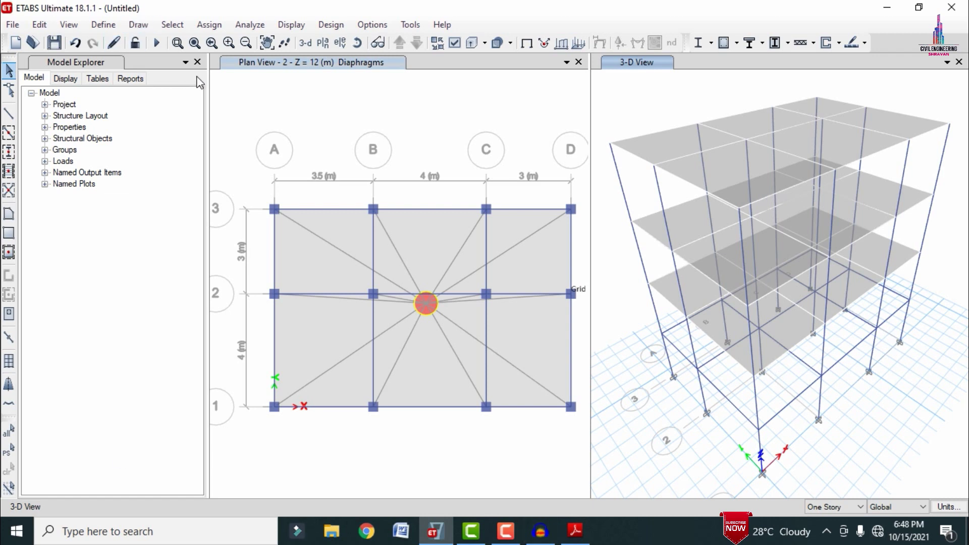
left_click(103, 24)
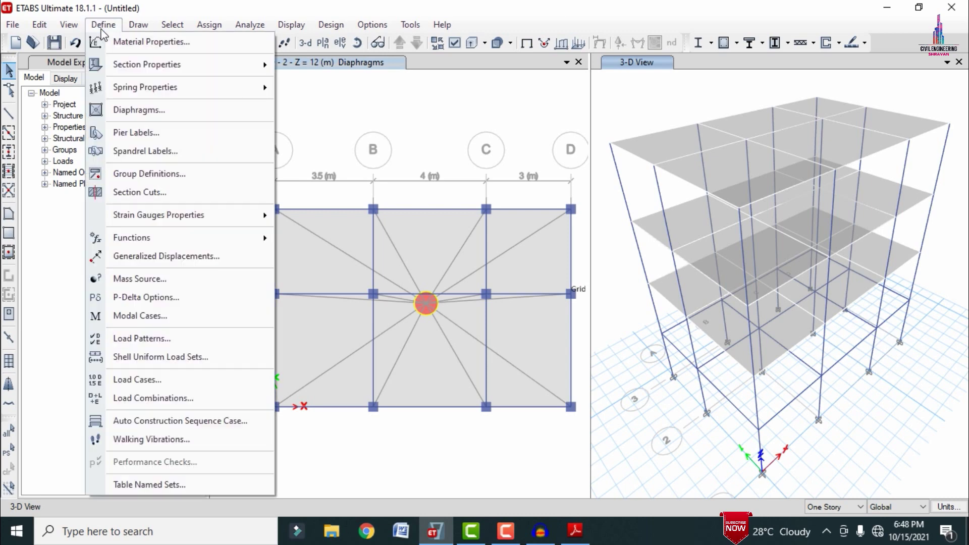
left_click(129, 43)
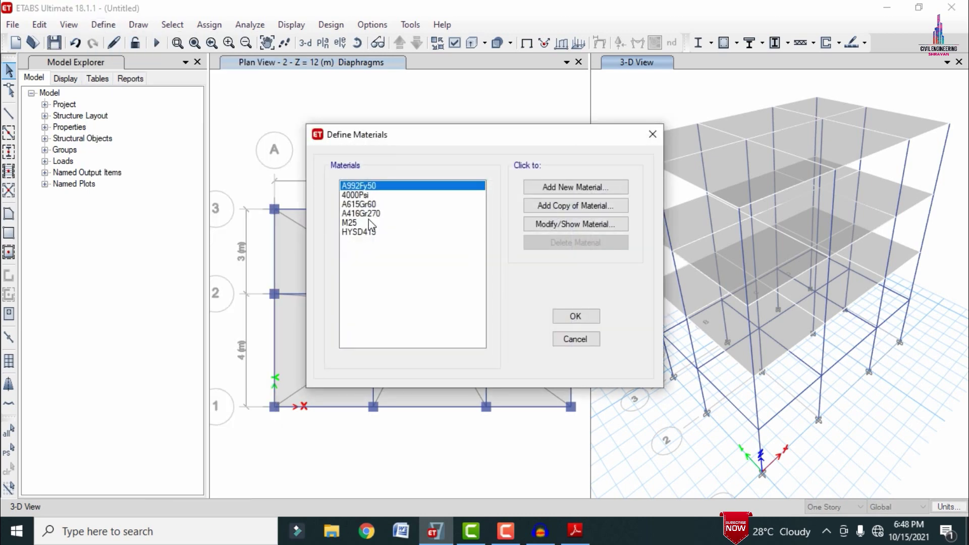
left_click(376, 232)
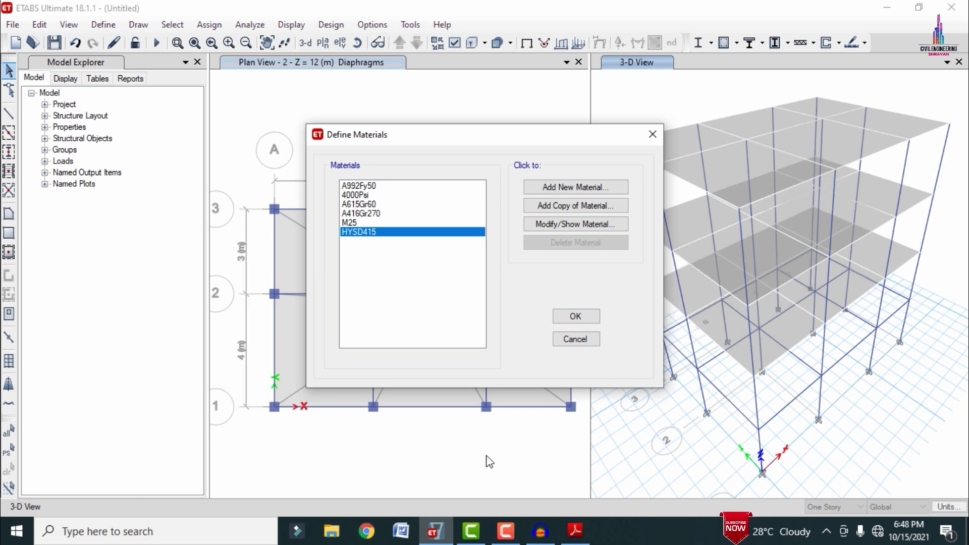
left_click(597, 340)
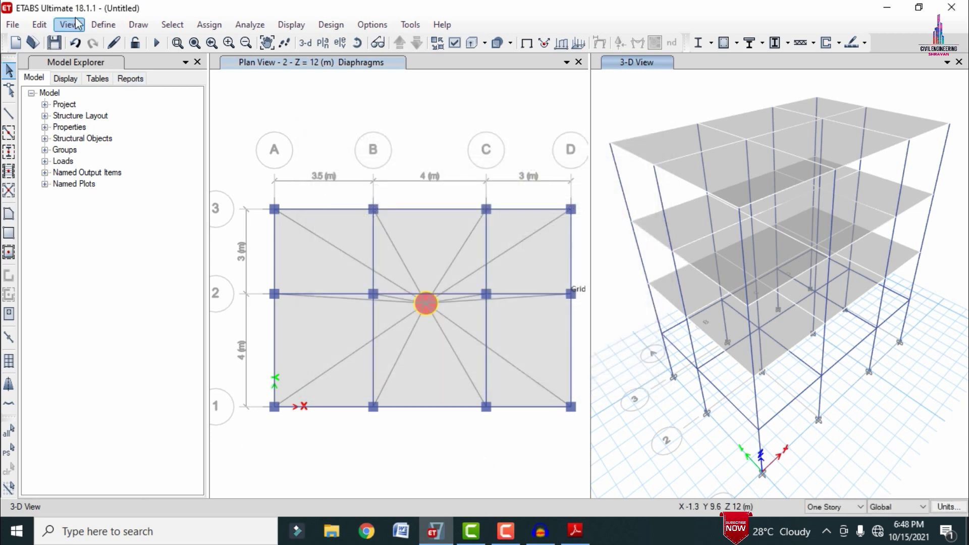
left_click(103, 24)
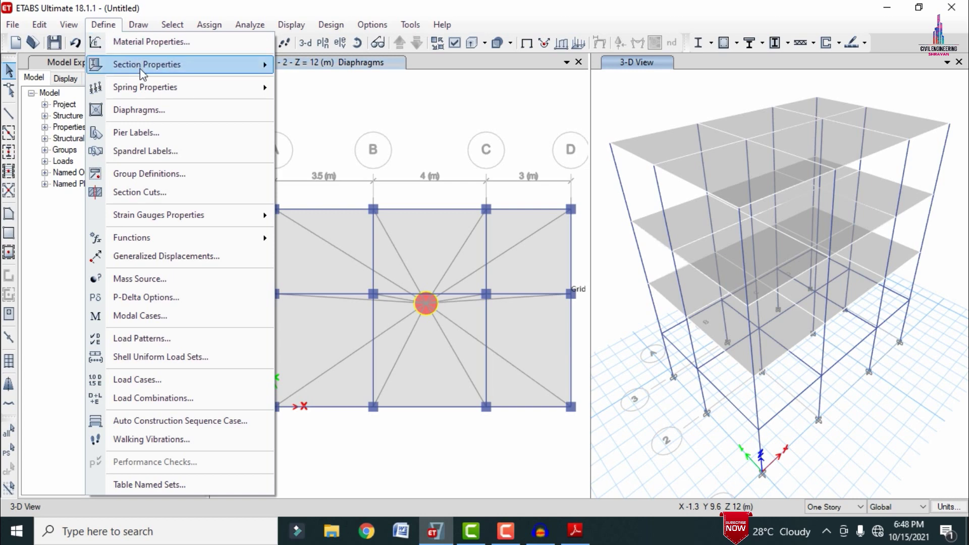
mouse_move(142, 75)
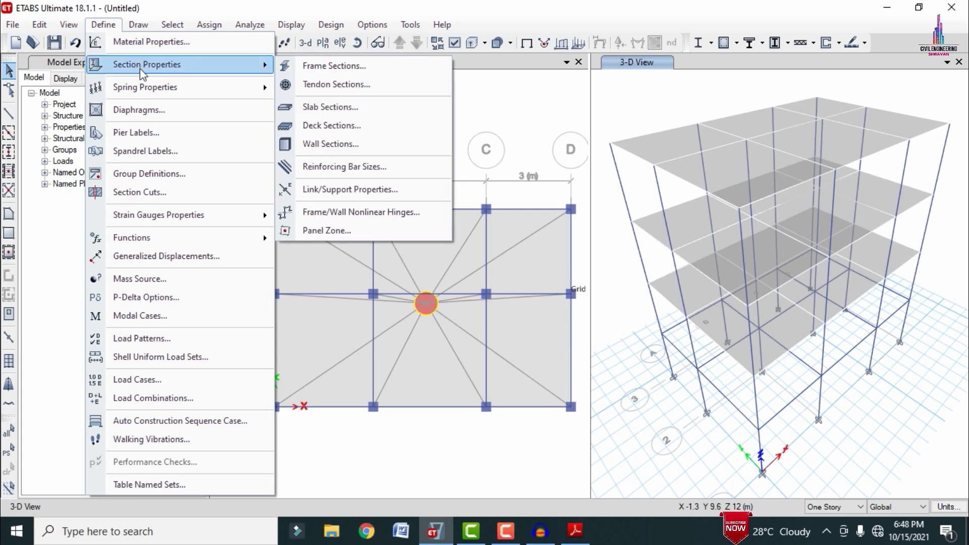
left_click(313, 65)
left_click(421, 223)
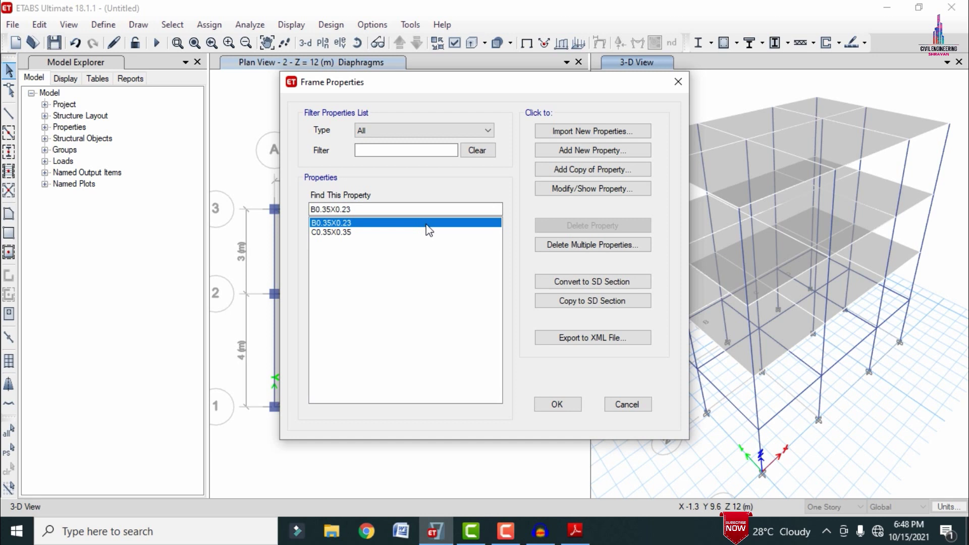
left_click(349, 232)
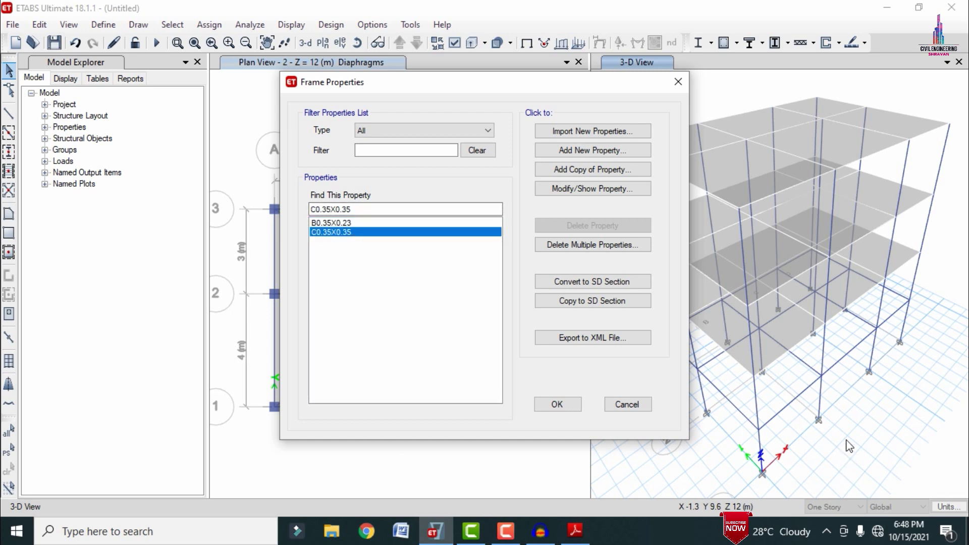
left_click(642, 405)
left_click(102, 24)
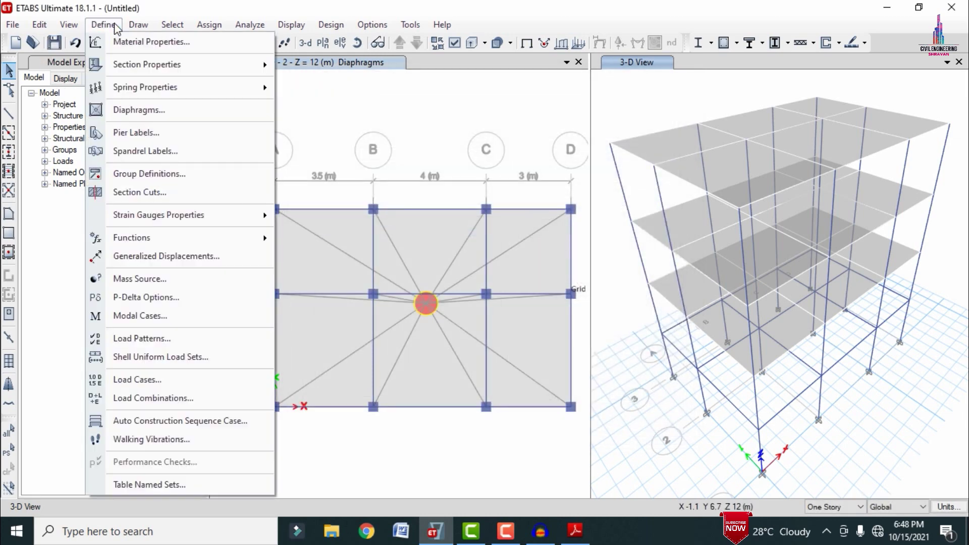
mouse_move(201, 65)
left_click(329, 106)
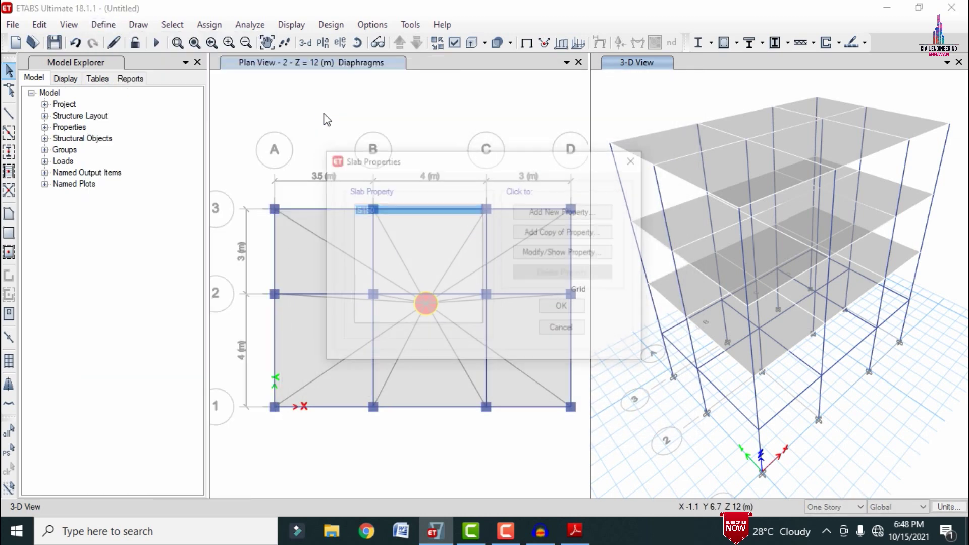
left_click(569, 328)
left_click(108, 28)
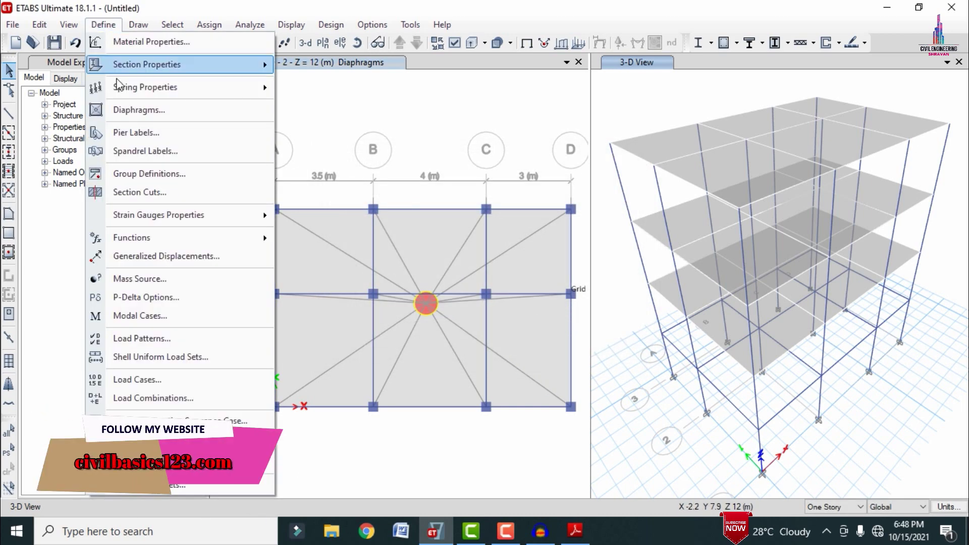
left_click(141, 341)
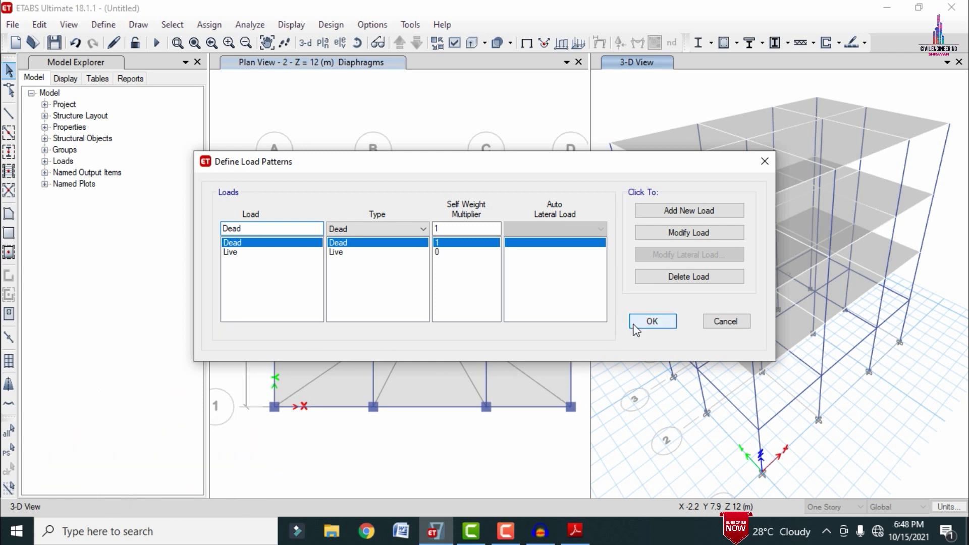
left_click(725, 323)
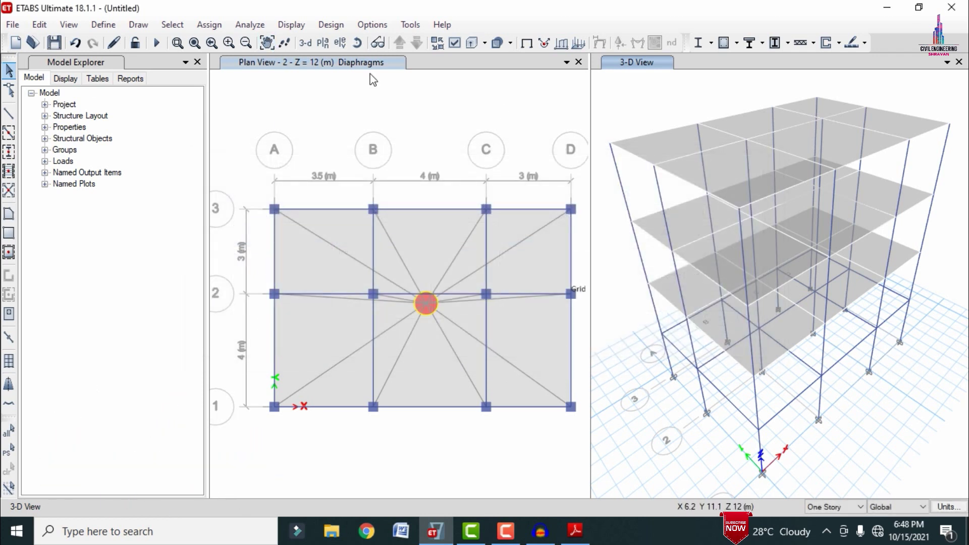
Run the Dead, Live and Modal load cases, saving the model as Duplex.
left_click(247, 28)
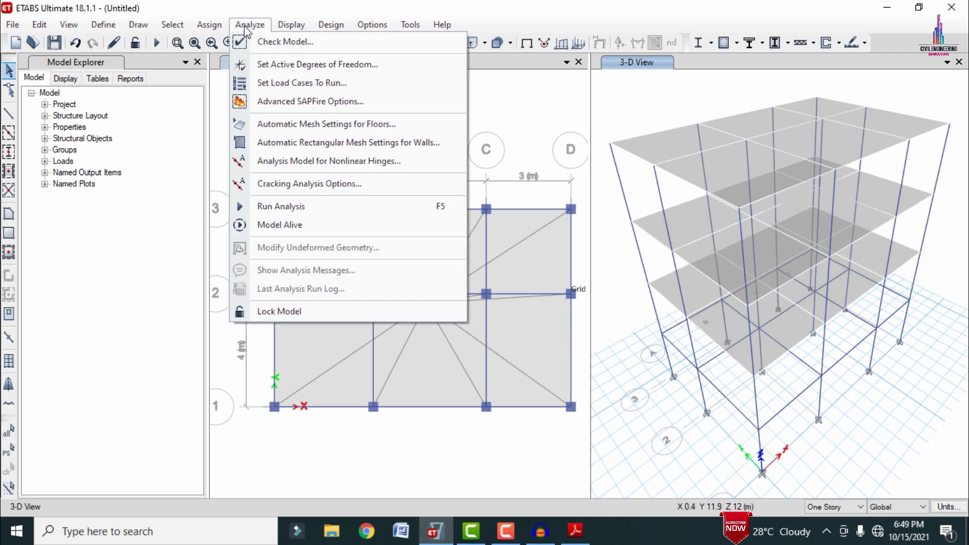
left_click(278, 82)
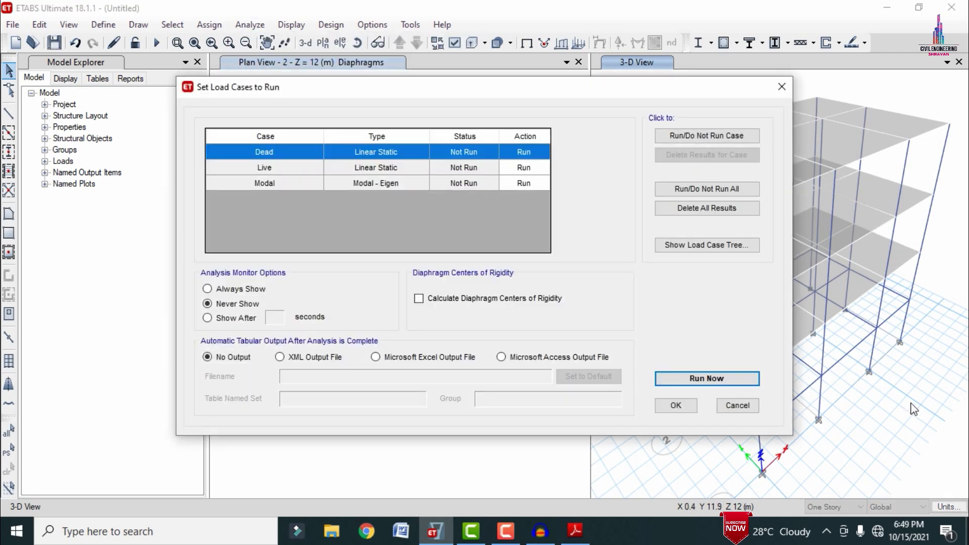
left_click(750, 380)
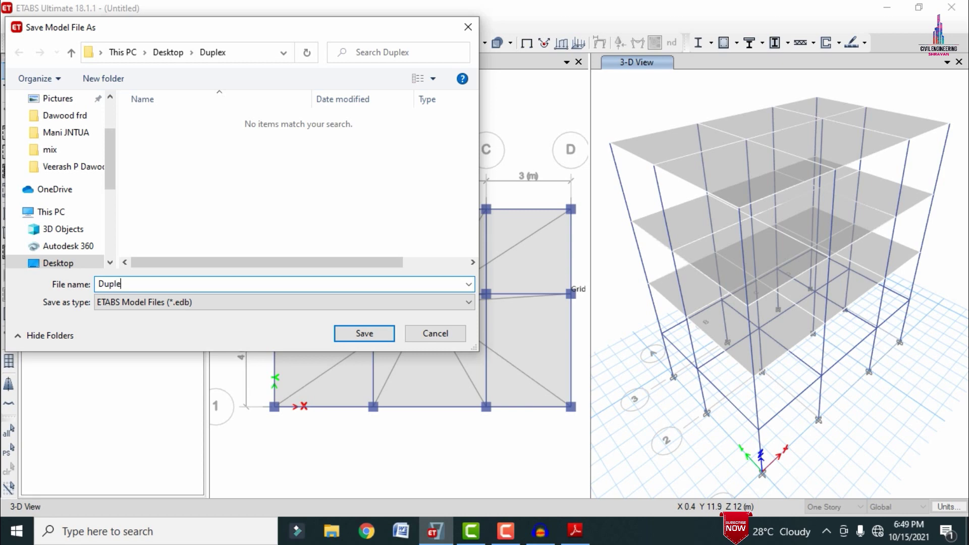
left_click(388, 327)
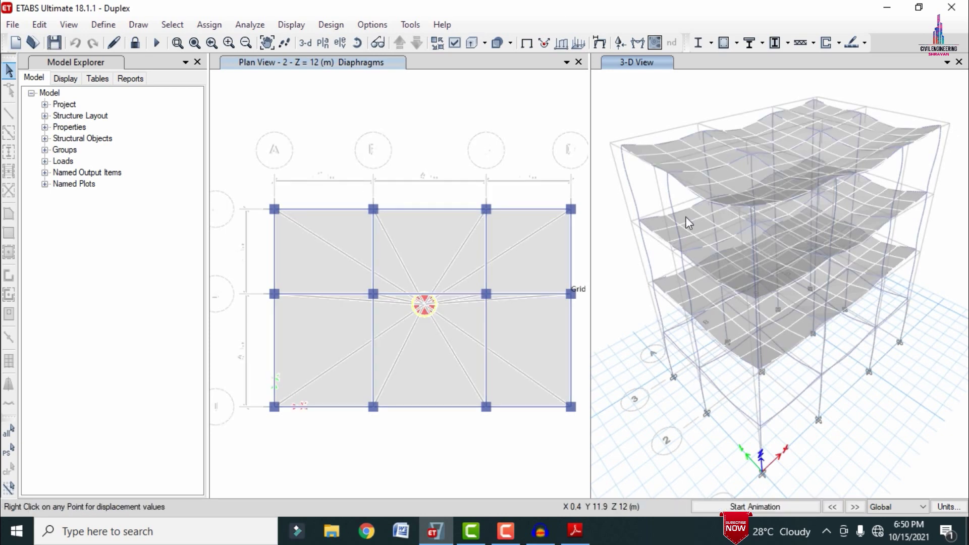
Show the dead-load frame Shear 2-2, Moment 3-3 and Torsion diagrams in turn.
left_click(304, 25)
mouse_move(331, 108)
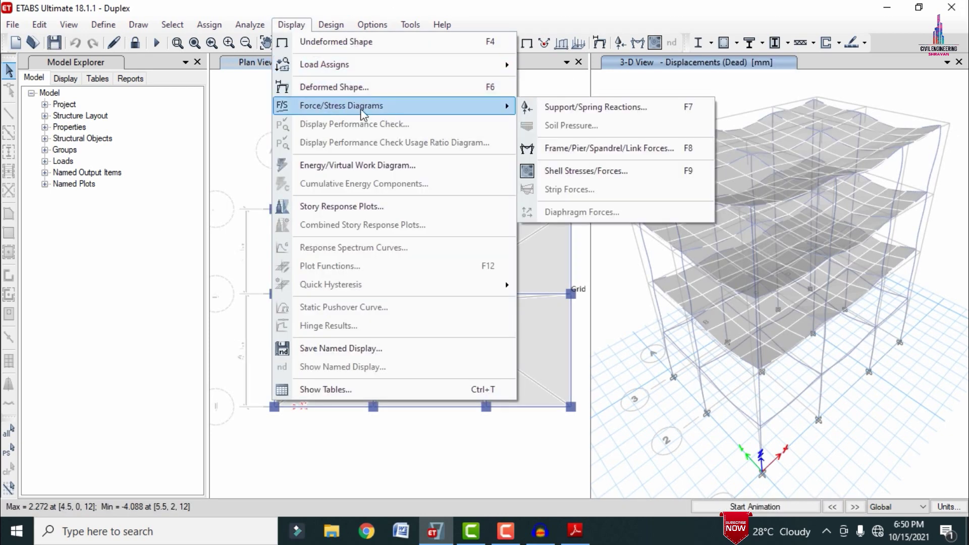
left_click(559, 152)
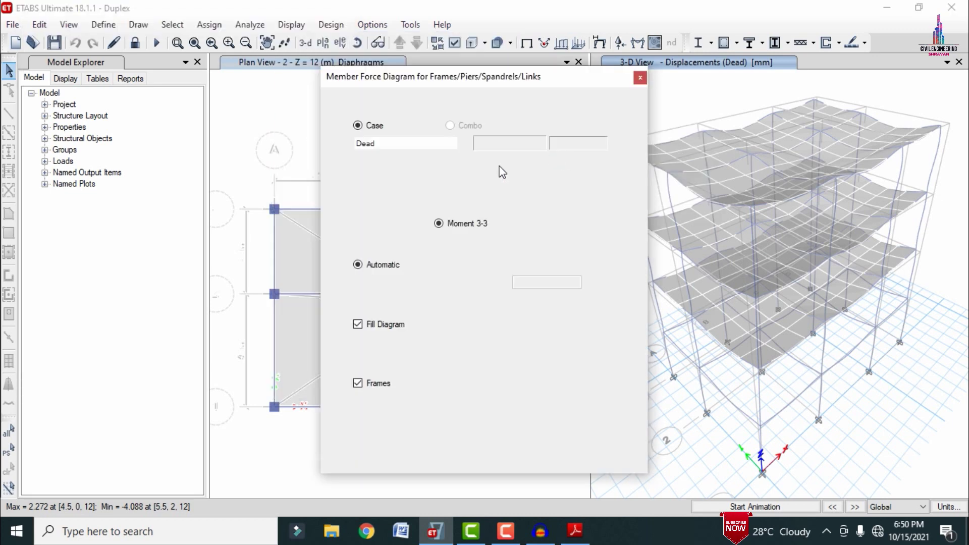
left_click(389, 208)
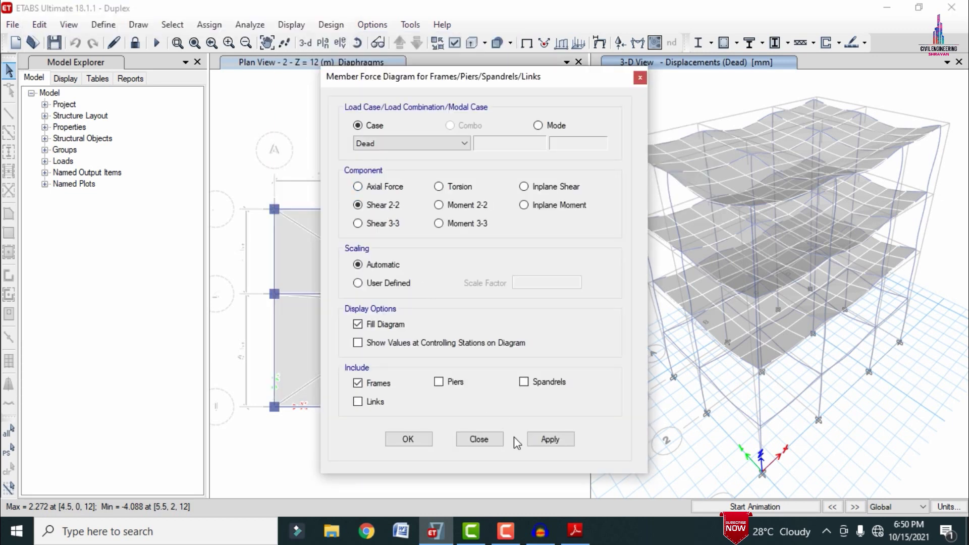
left_click(544, 438)
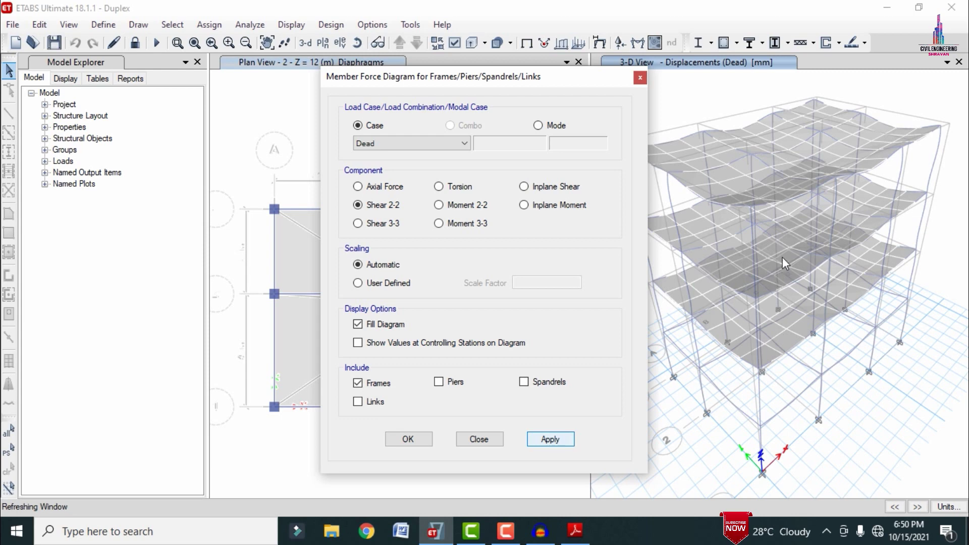
left_click(440, 223)
left_click(562, 440)
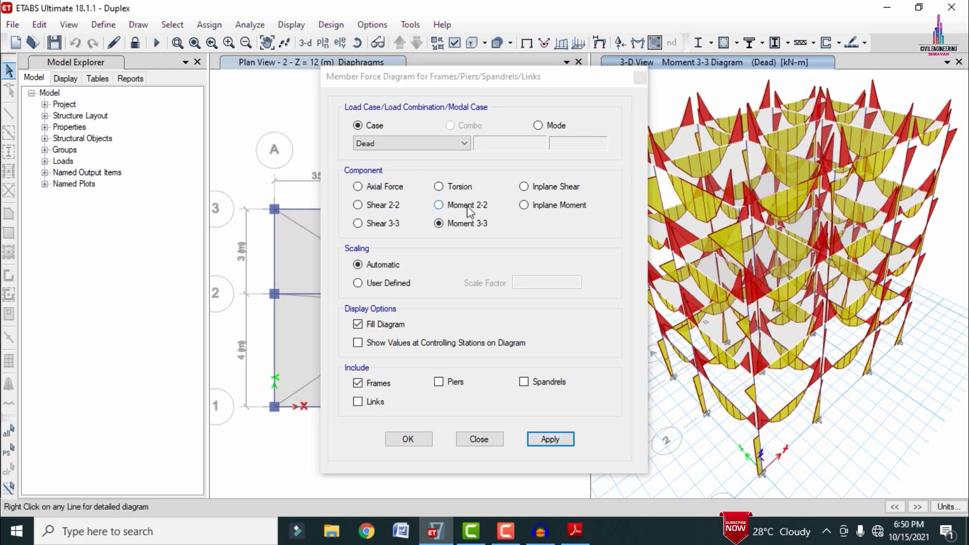
left_click(457, 187)
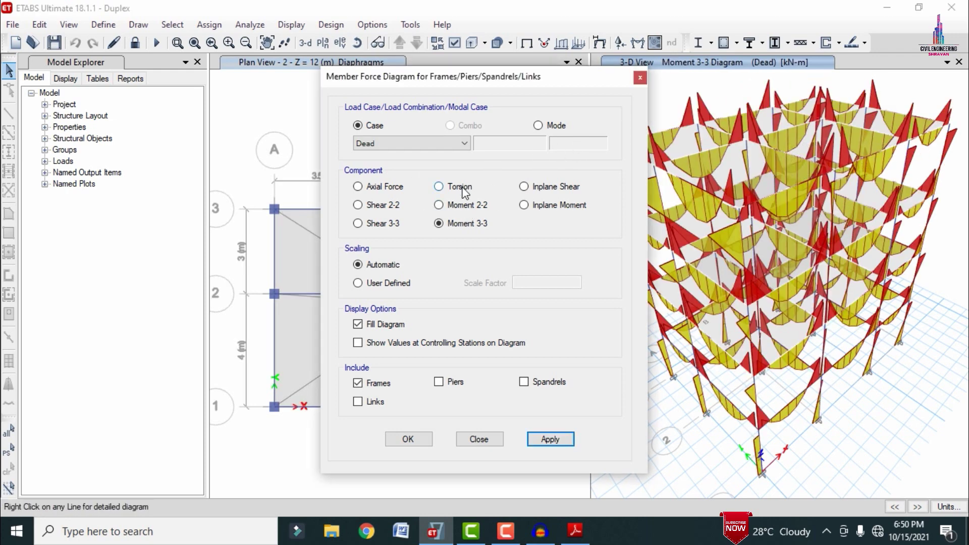
left_click(550, 439)
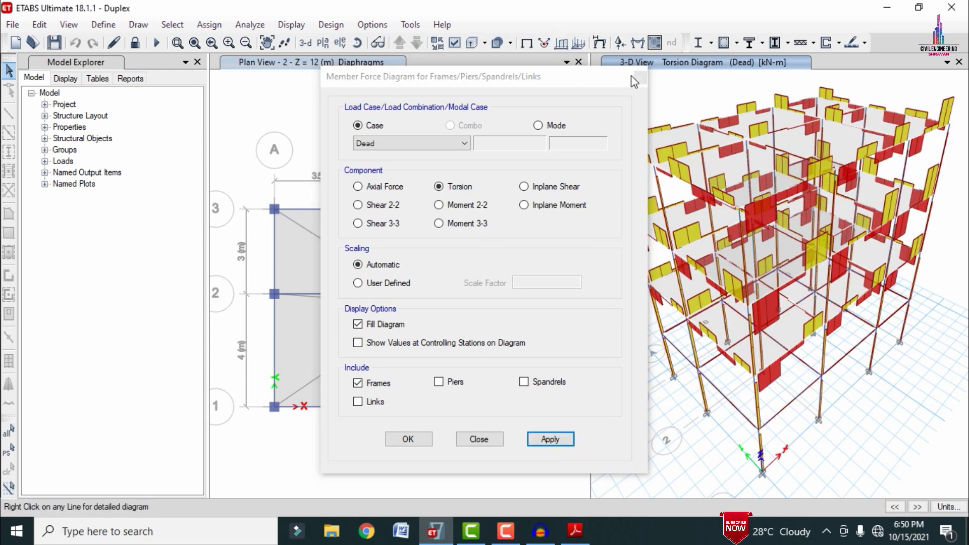
left_click(635, 80)
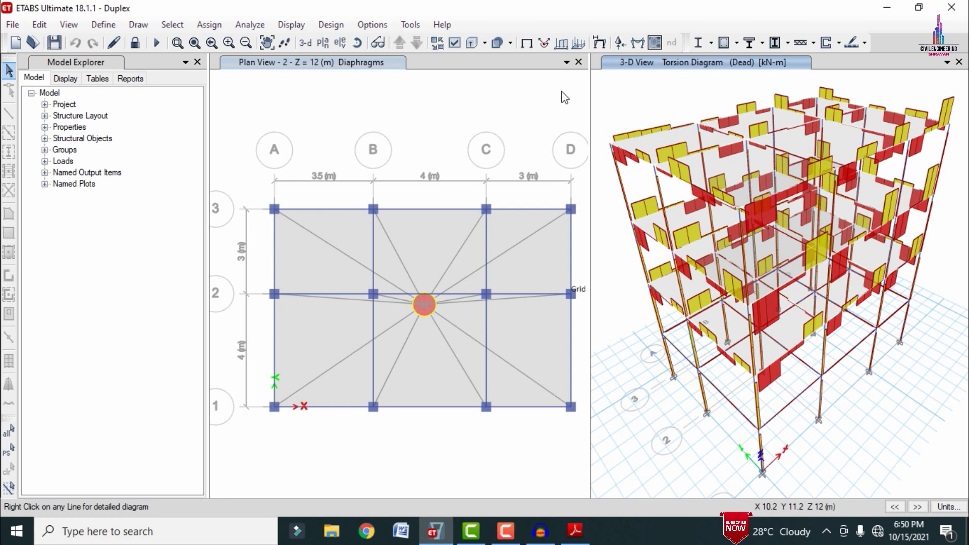
Unlock the model and delete the analysis results.
left_click(136, 43)
left_click(486, 320)
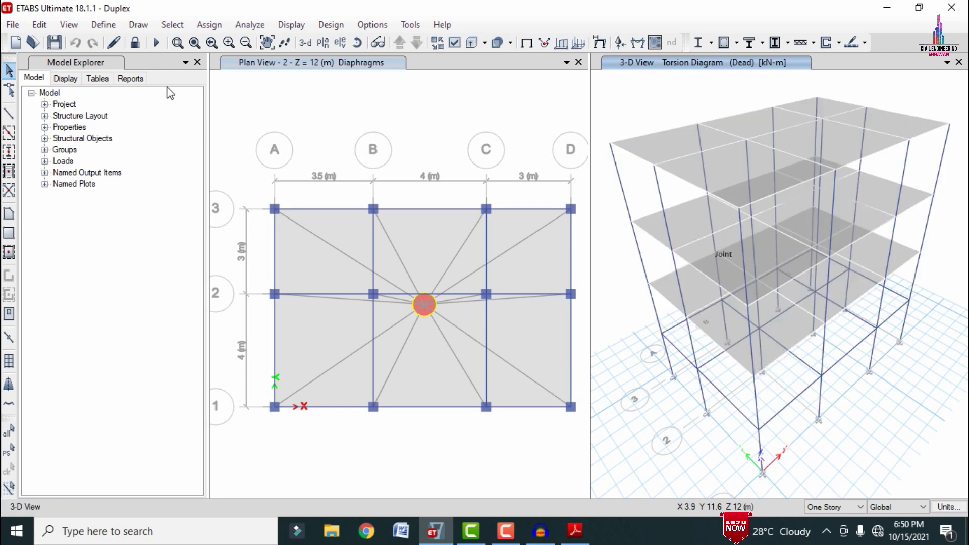
left_click(39, 26)
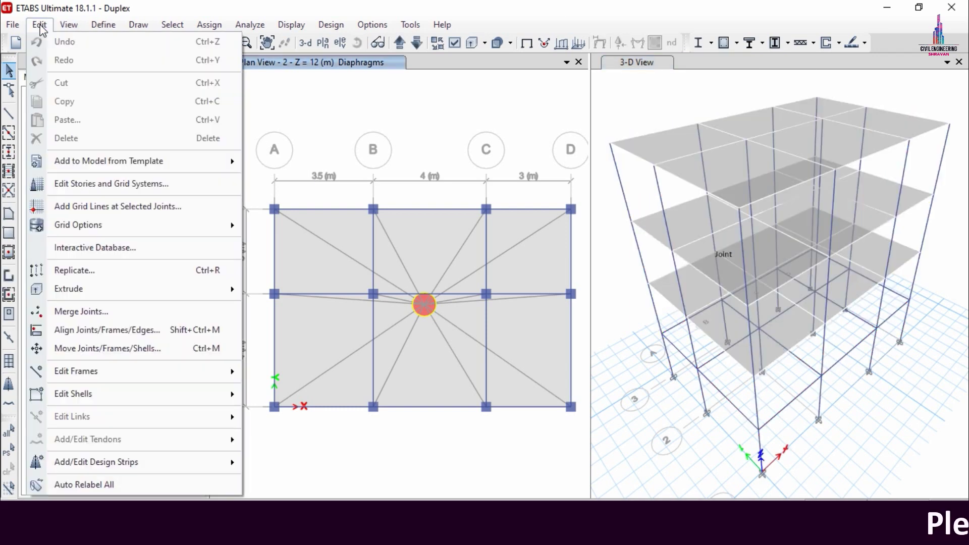
Add X-direction layer A design strips along story 2's grid lines.
mouse_move(119, 471)
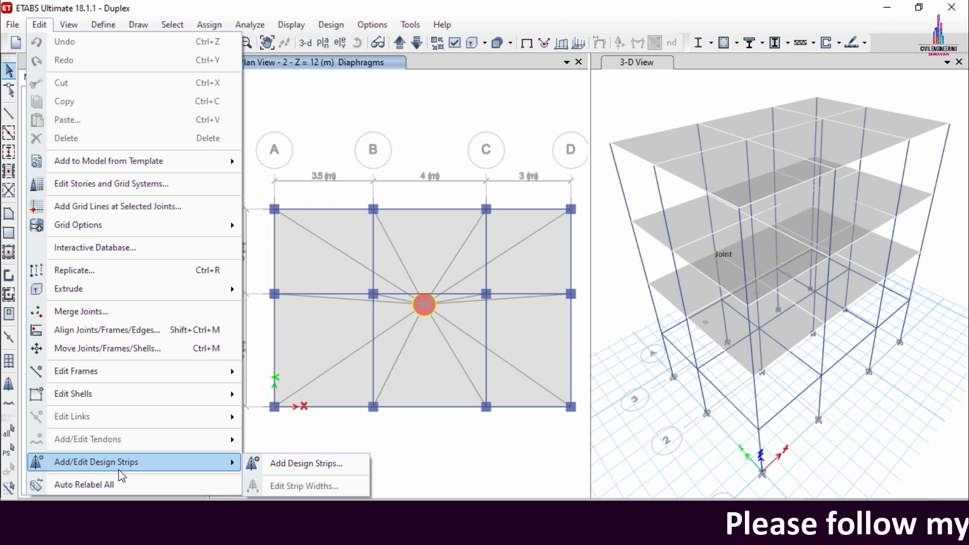
left_click(287, 469)
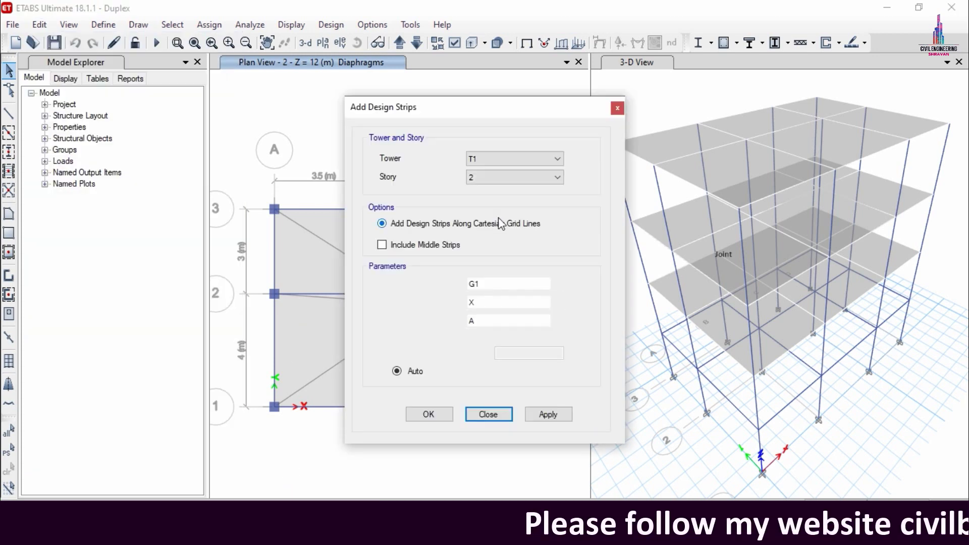
left_click(491, 178)
left_click(491, 177)
left_click(481, 303)
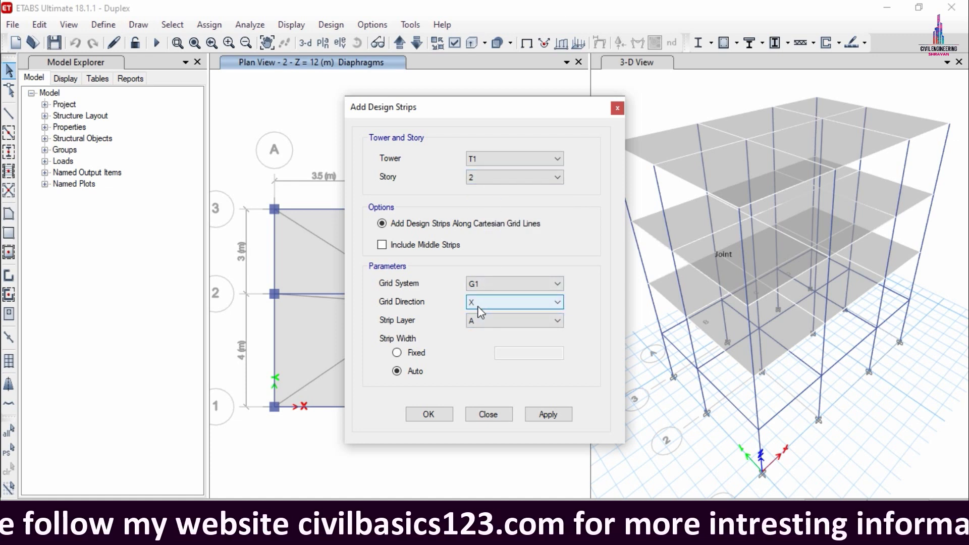
left_click(479, 321)
left_click(539, 420)
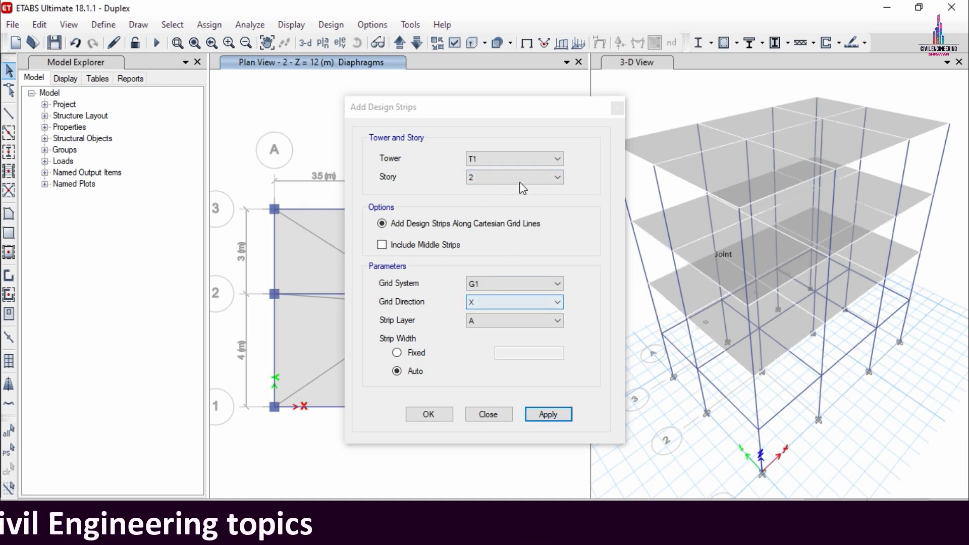
Add Y-direction layer B design strips to story 2.
left_click(472, 303)
left_click(480, 325)
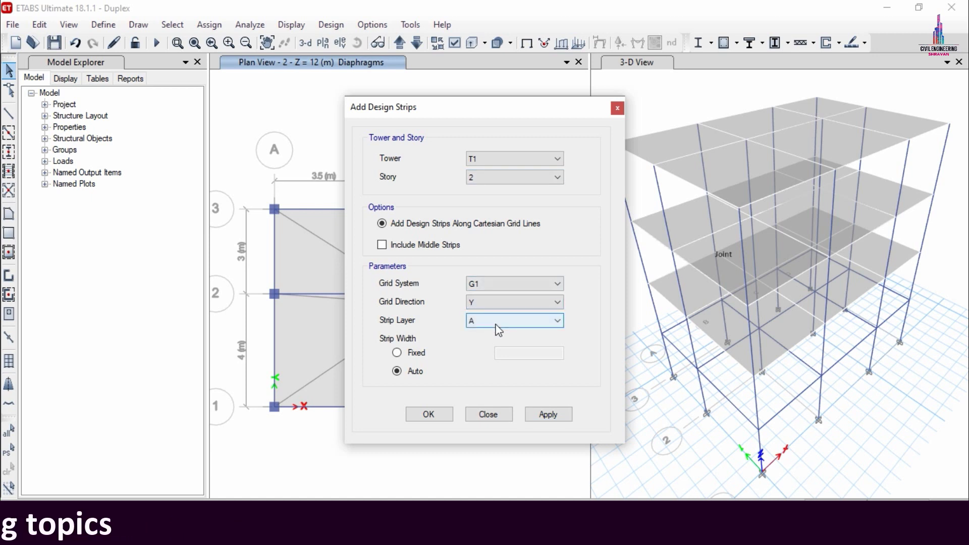
left_click(495, 324)
left_click(483, 341)
left_click(548, 414)
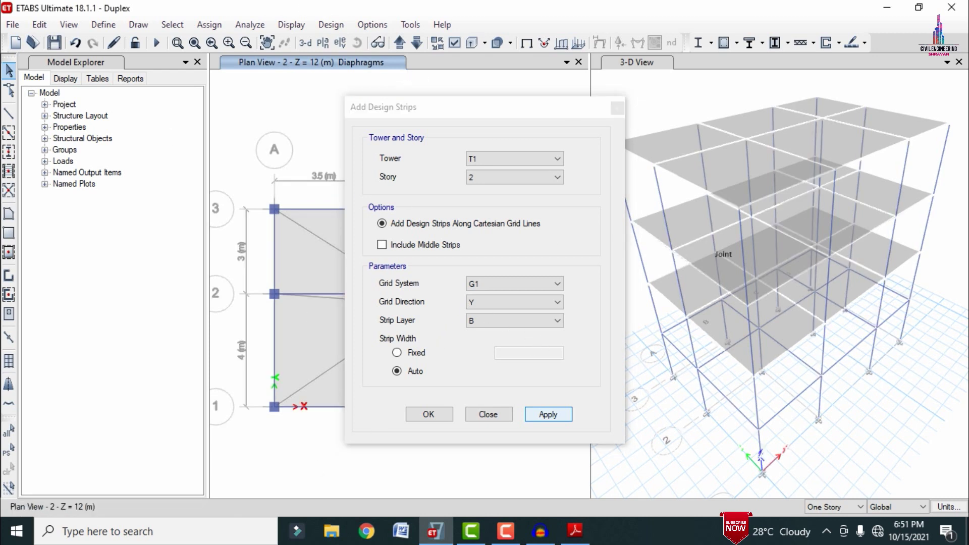
Set the strip options to story 1, X direction, layer A.
left_click(504, 176)
left_click(480, 198)
left_click(498, 301)
left_click(477, 315)
left_click(474, 323)
left_click(474, 333)
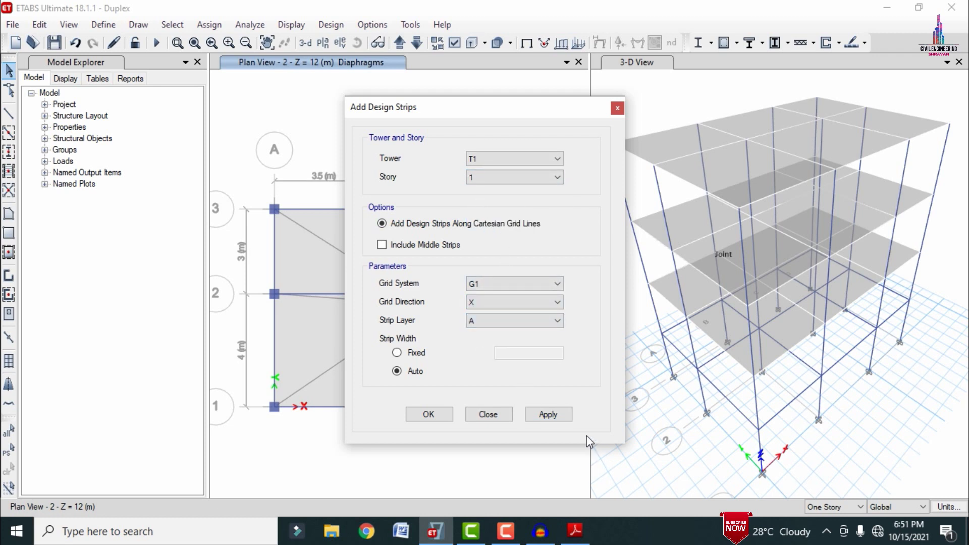
Add X-direction layer A and Y-direction layer B strips to story 1.
left_click(552, 422)
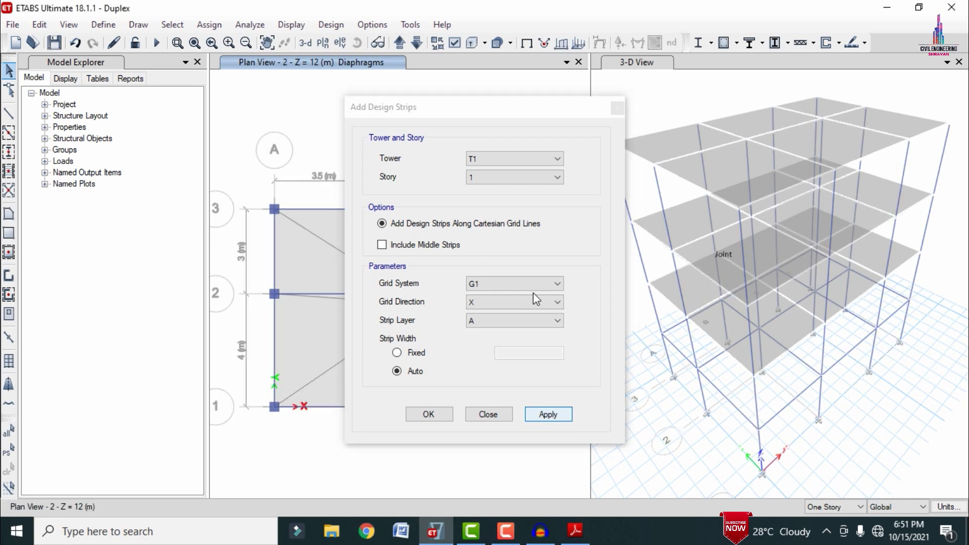
left_click(517, 304)
left_click(500, 324)
left_click(484, 320)
left_click(479, 340)
left_click(549, 419)
Add X-direction layer A design strips to story G.
left_click(490, 178)
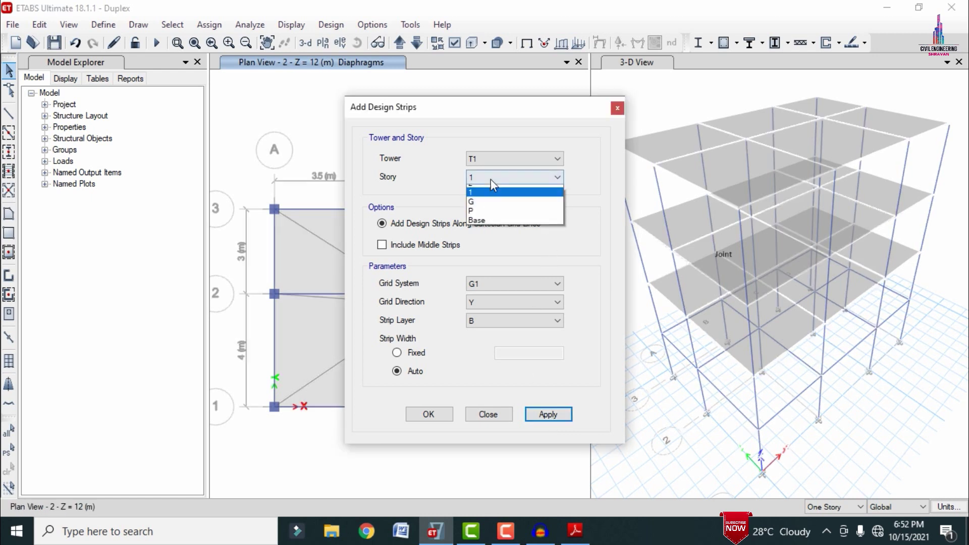
left_click(487, 209)
left_click(484, 303)
left_click(484, 320)
left_click(482, 323)
left_click(483, 339)
left_click(541, 414)
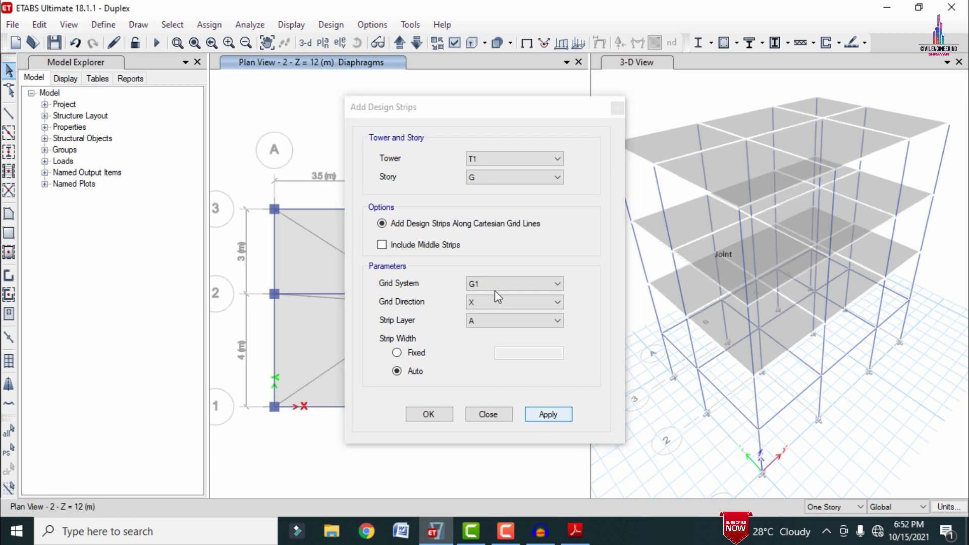
Add Y-direction layer B strips to story G with auto width and close the dialog.
left_click(505, 304)
left_click(478, 325)
left_click(504, 321)
left_click(472, 331)
left_click(484, 325)
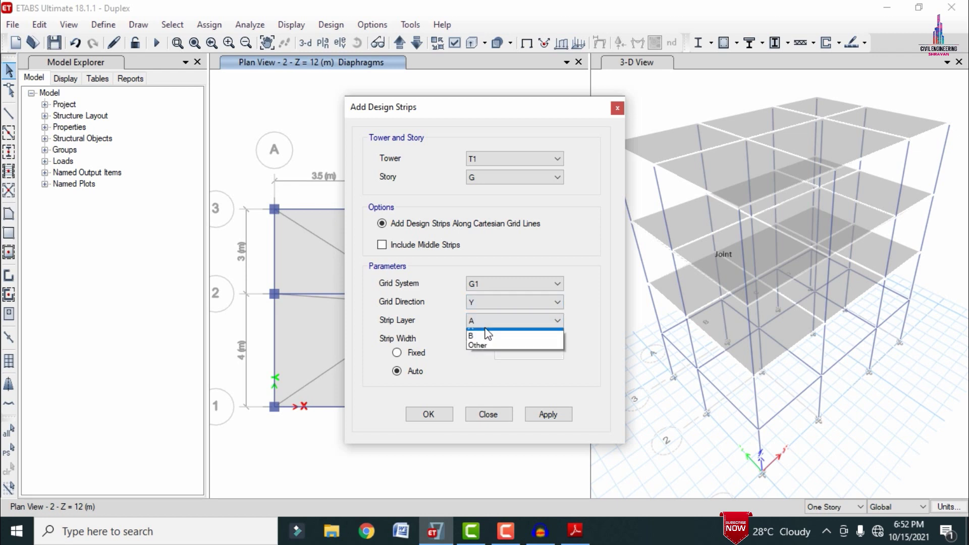
left_click(480, 341)
left_click(548, 415)
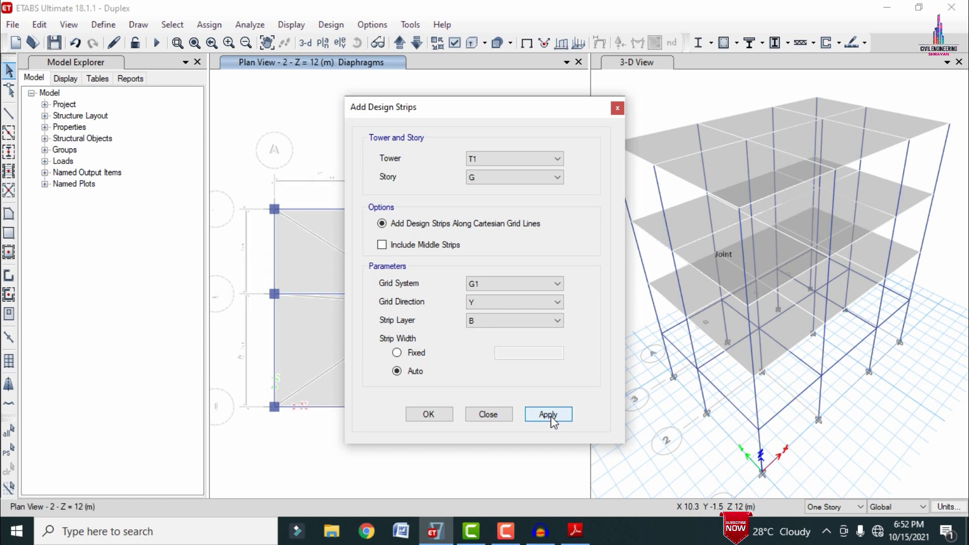
left_click(543, 413)
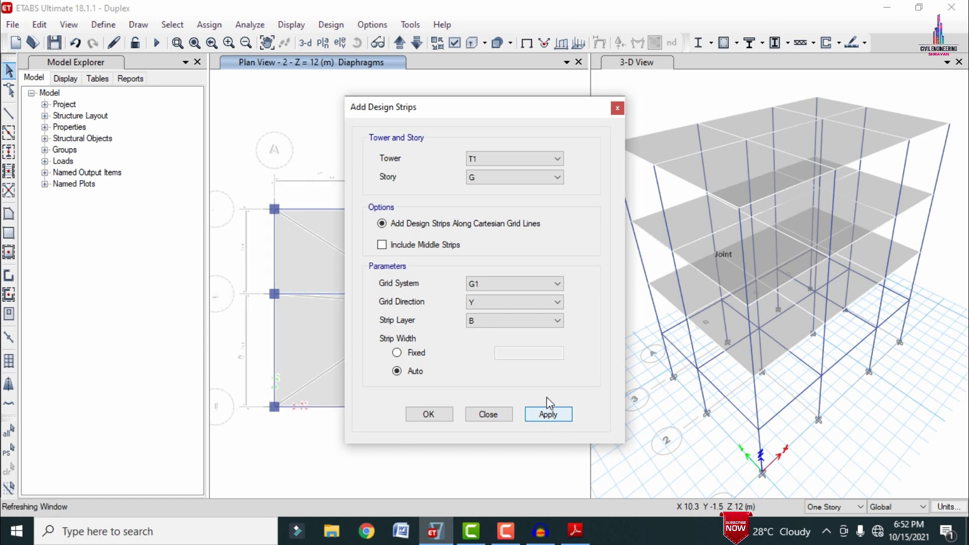
left_click(485, 182)
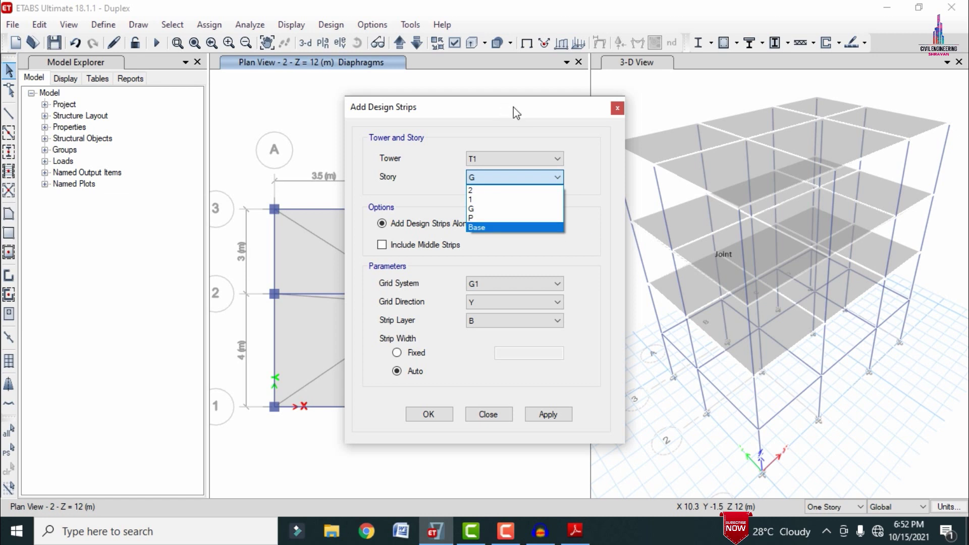
left_click(553, 120)
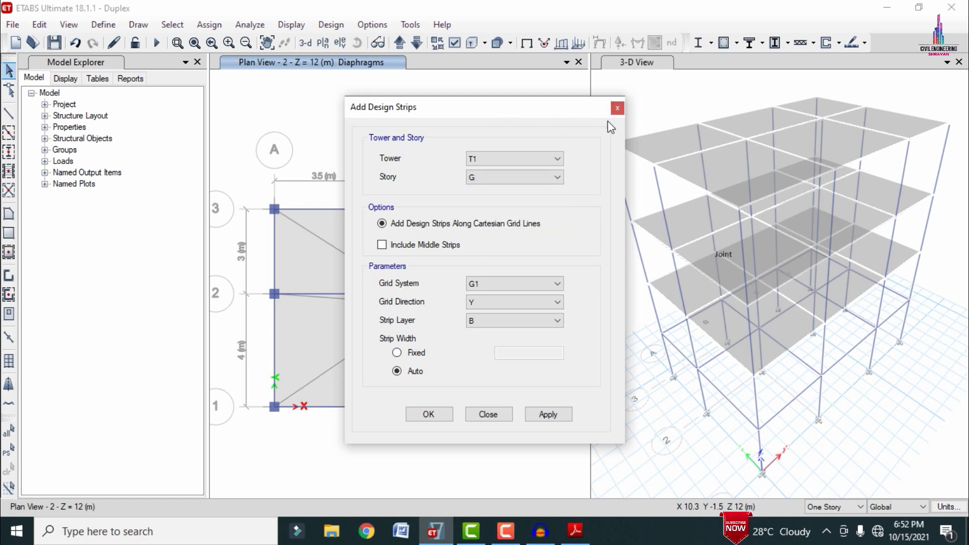
left_click(444, 410)
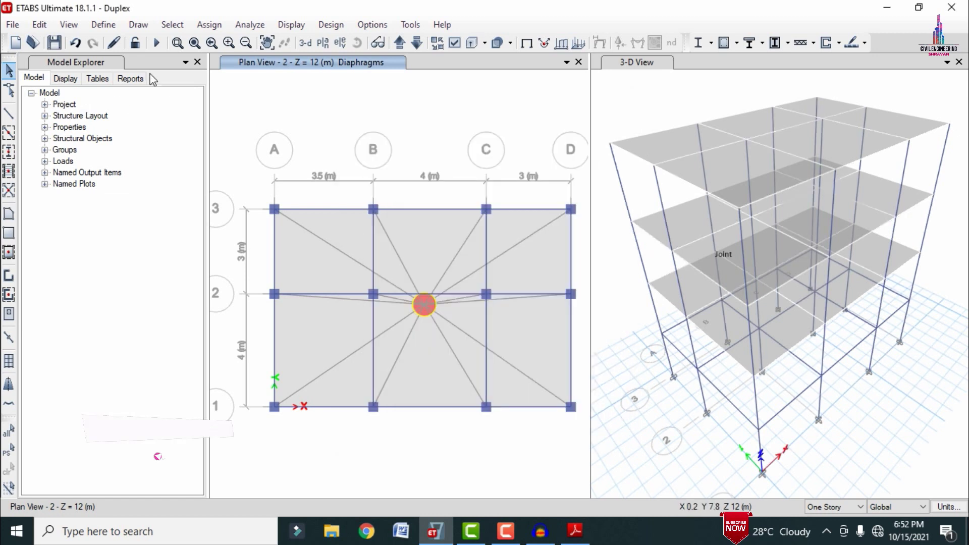
Re-run the Duplex analysis and start the concrete frame design check.
left_click(154, 44)
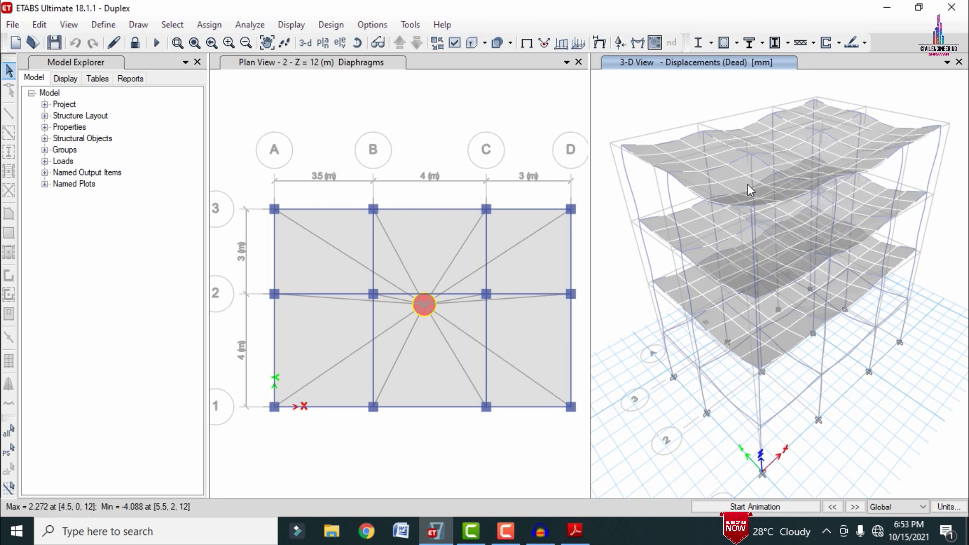
left_click(331, 25)
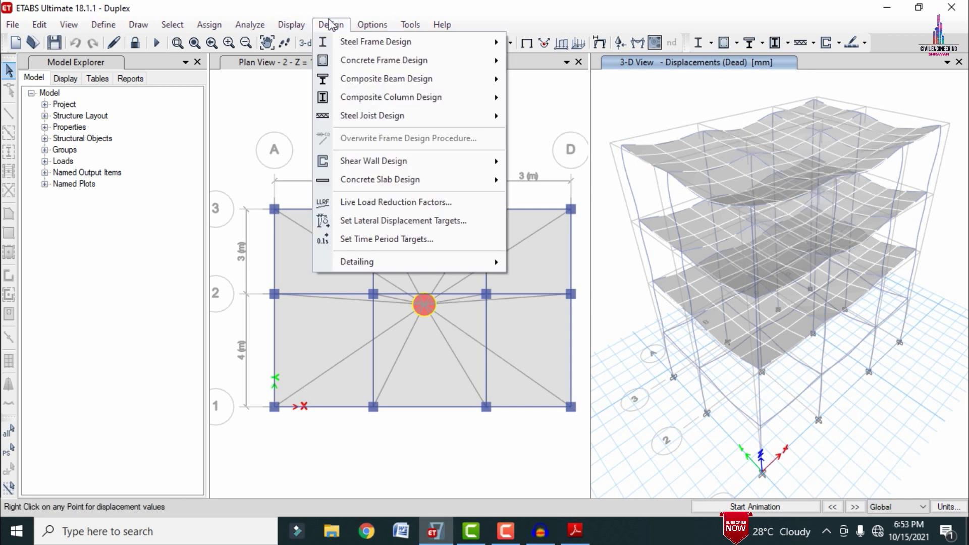
mouse_move(375, 60)
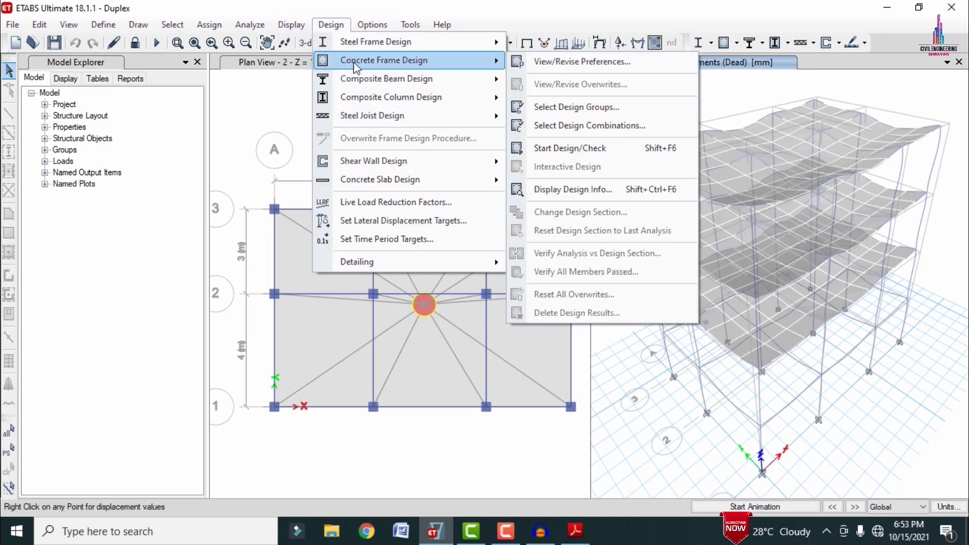
left_click(634, 148)
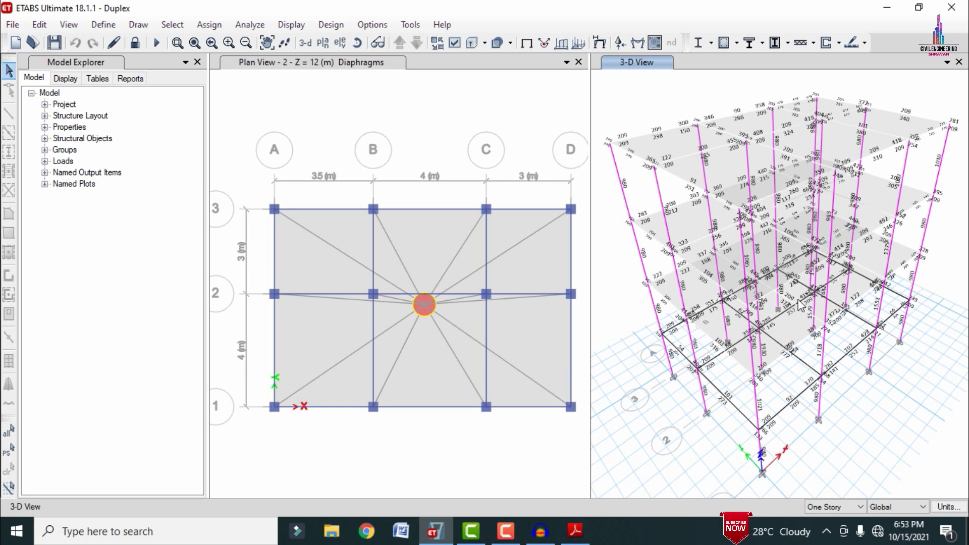
Review and accept the concrete slab design preferences.
mouse_move(667, 135)
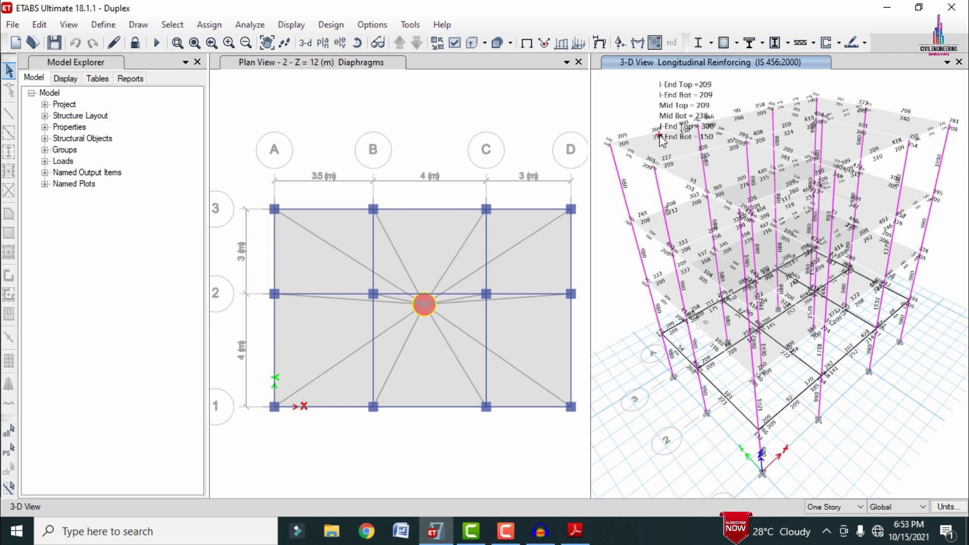
left_click(864, 44)
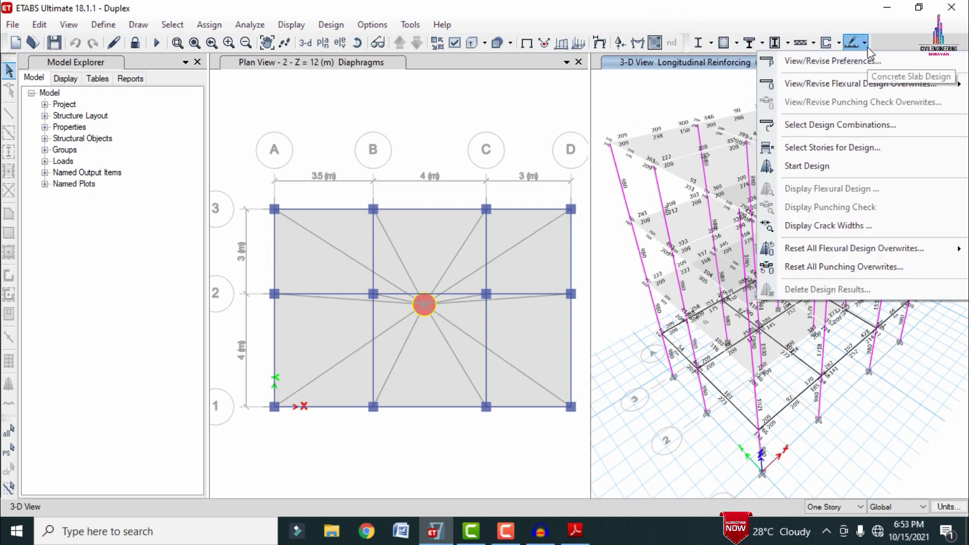
left_click(826, 62)
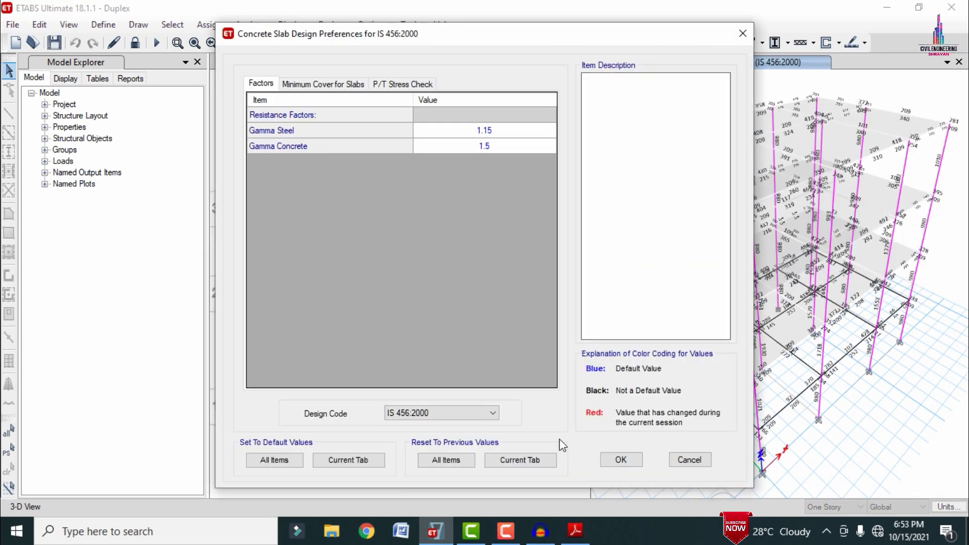
left_click(621, 460)
Run slab design for stories 2, 1 and G, then save the model.
left_click(864, 42)
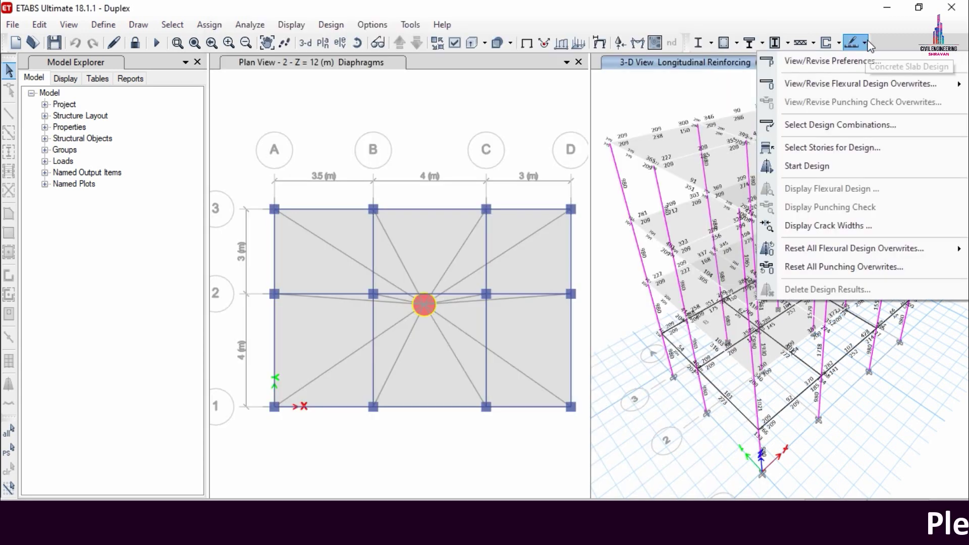
left_click(834, 163)
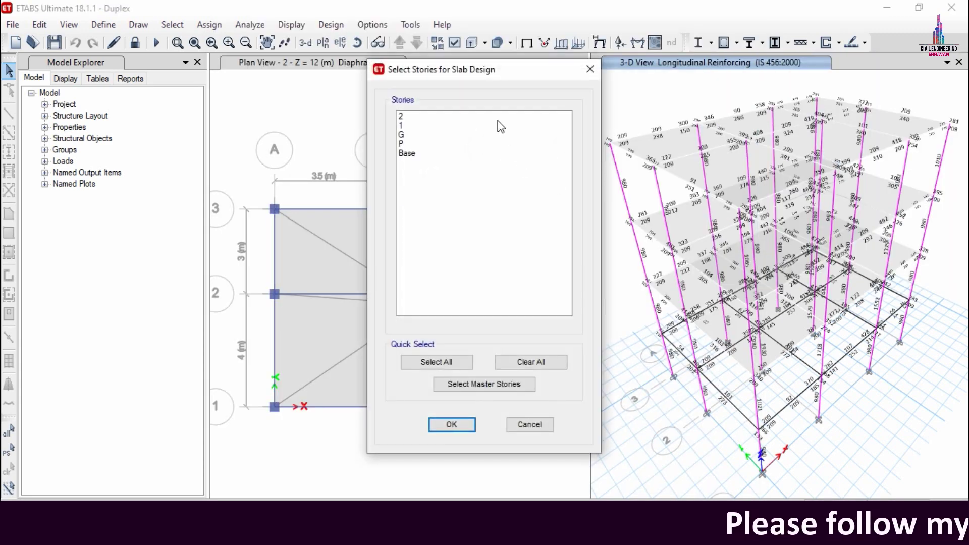
left_click_drag(400, 119, 411, 137)
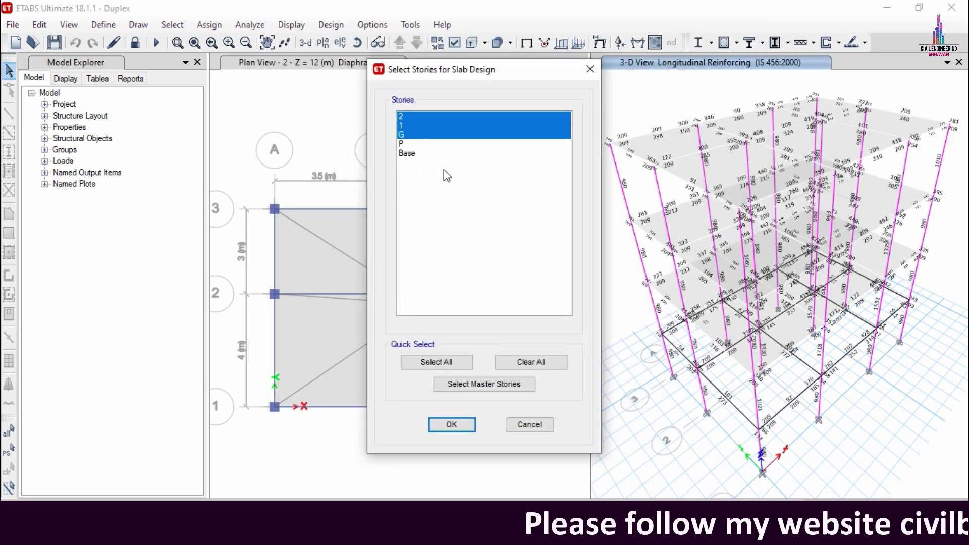
left_click(461, 427)
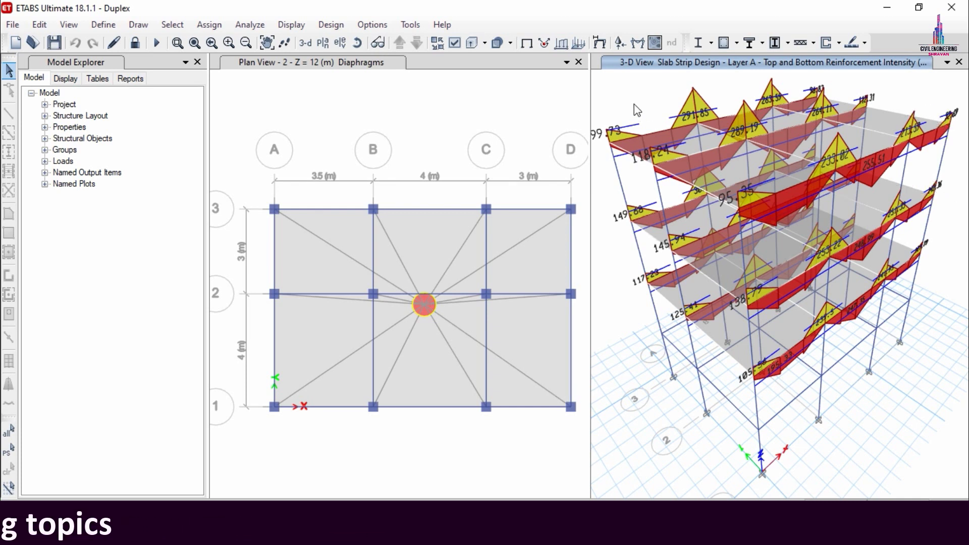
key("ctrl+s")
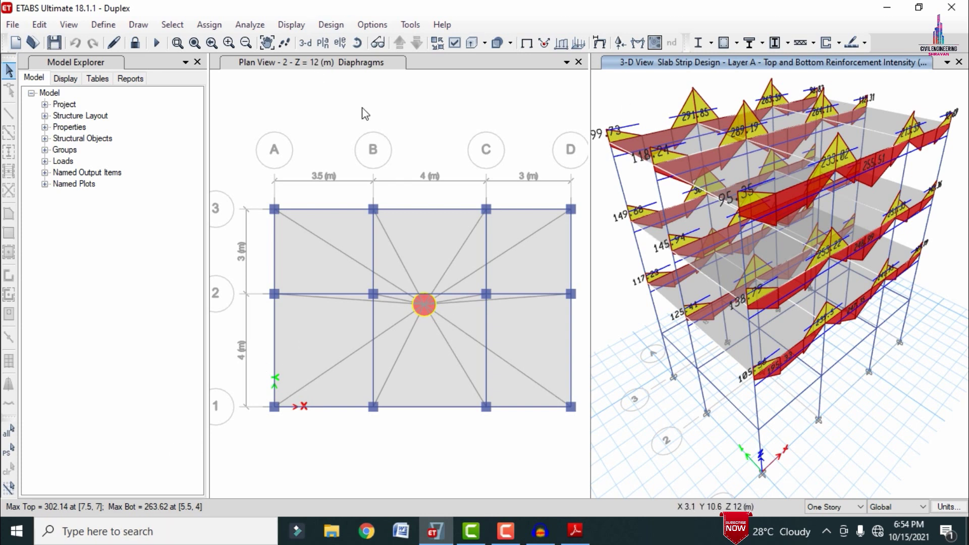
Close ETABS and the floor-plan PDF in Adobe Reader.
left_click(953, 7)
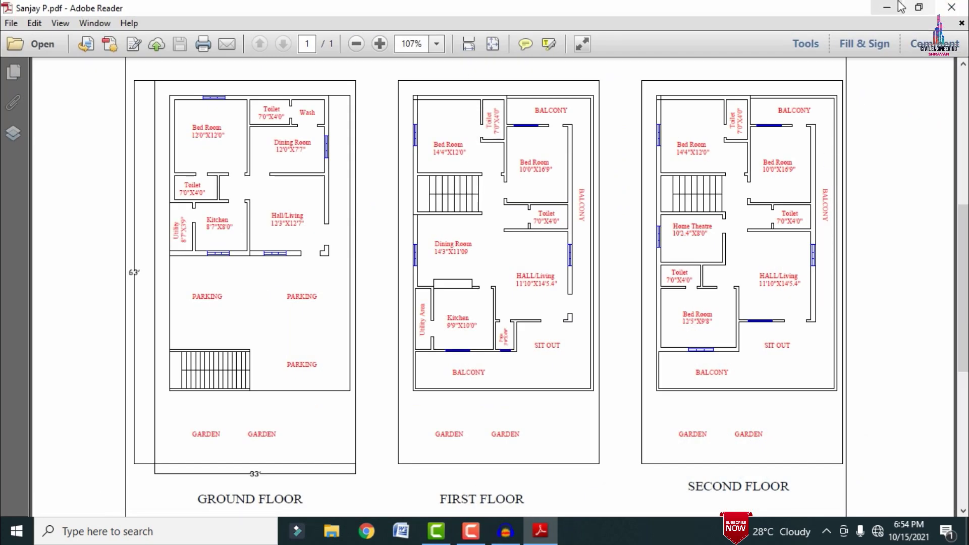
key("alt+F4")
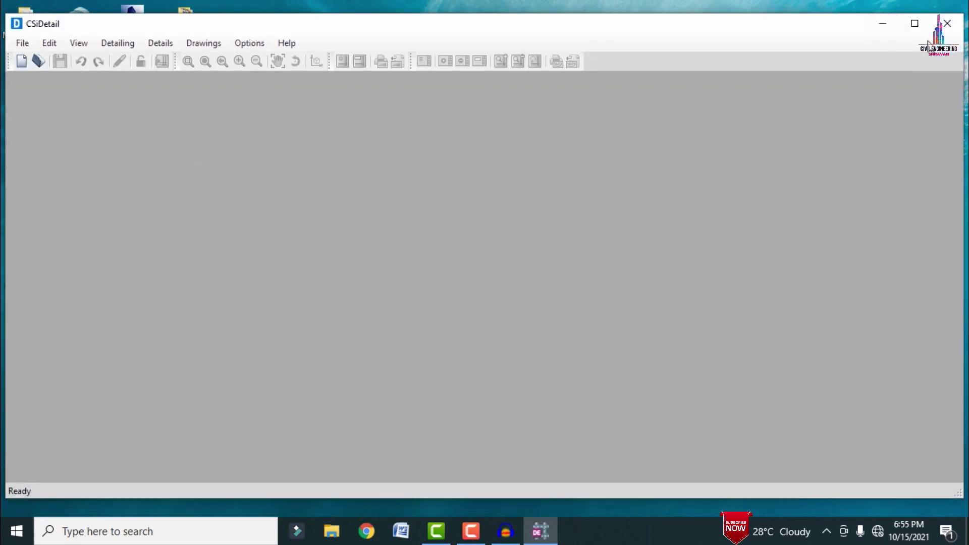
In the maximized CSiDetail window, start a new detailing from Duplex.EDB in the Desktop Duplex folder.
left_click(914, 23)
left_click(12, 26)
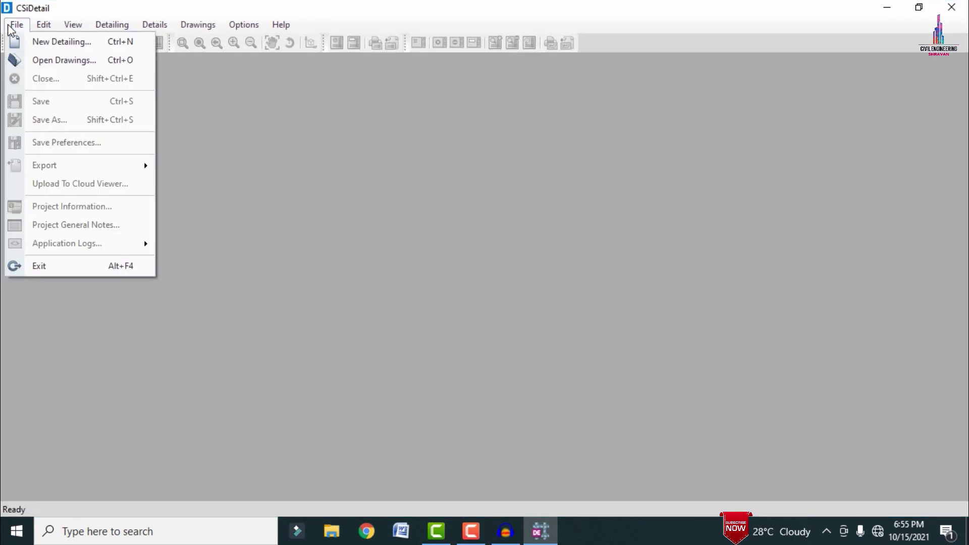
left_click(33, 43)
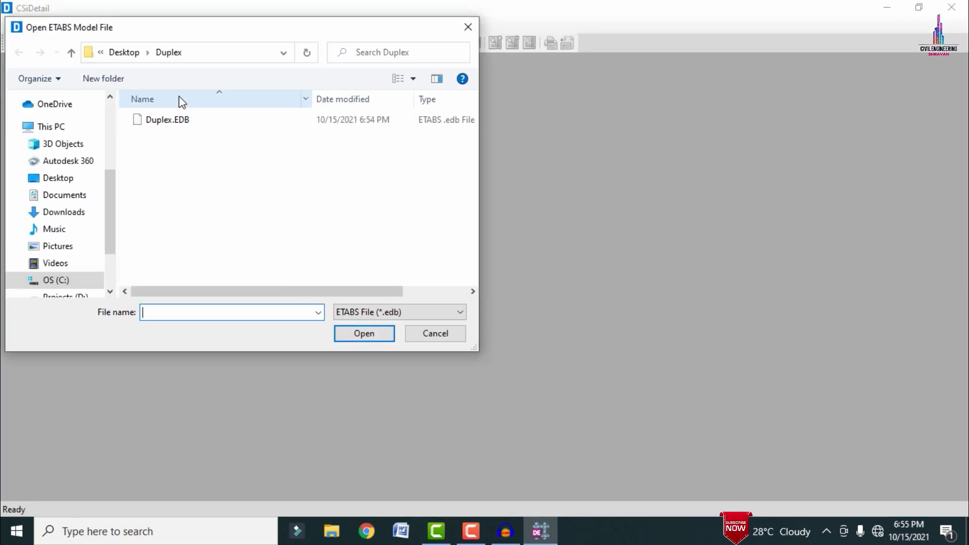
left_click(174, 123)
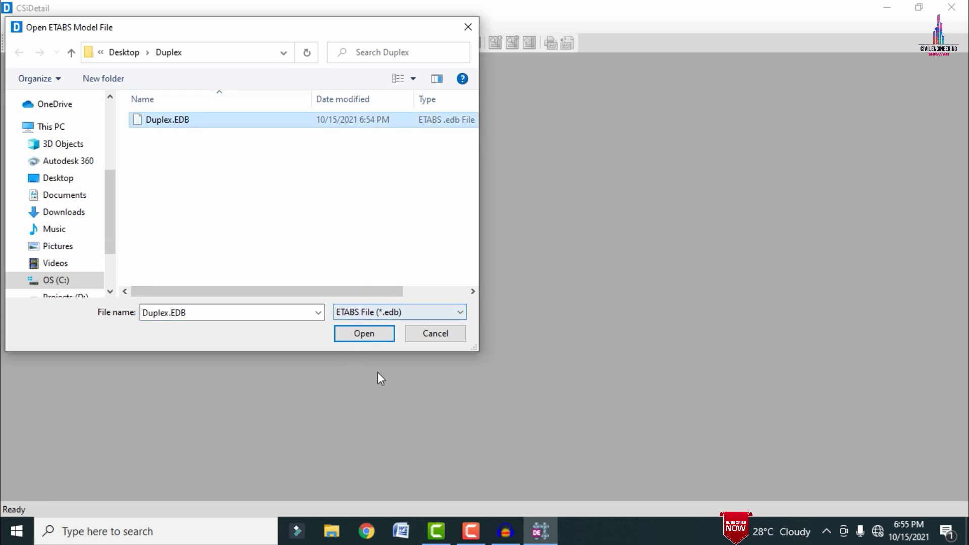
left_click(361, 335)
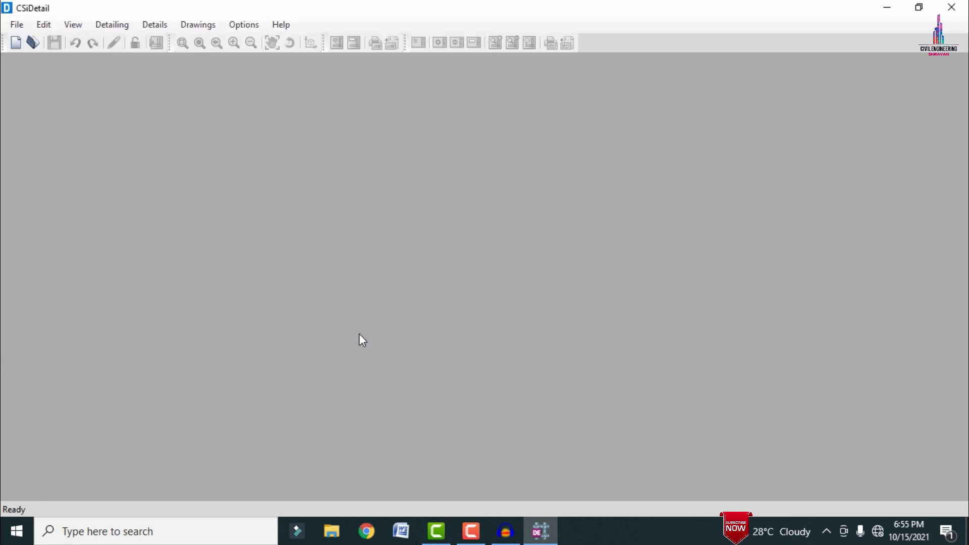